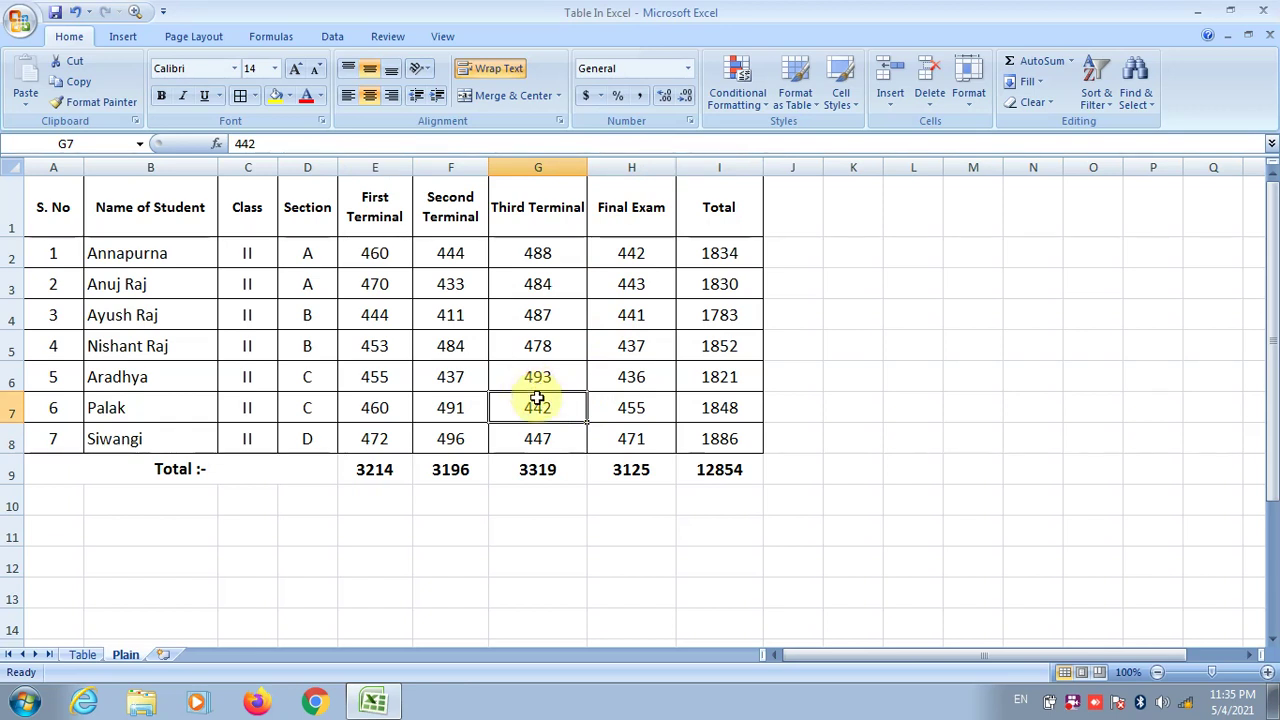
pyautogui.press('Right')
pyautogui.press('Right')
pyautogui.press('Right')
pyautogui.press('Right')
pyautogui.press('Right')
pyautogui.press('Right')
pyautogui.press('Right')
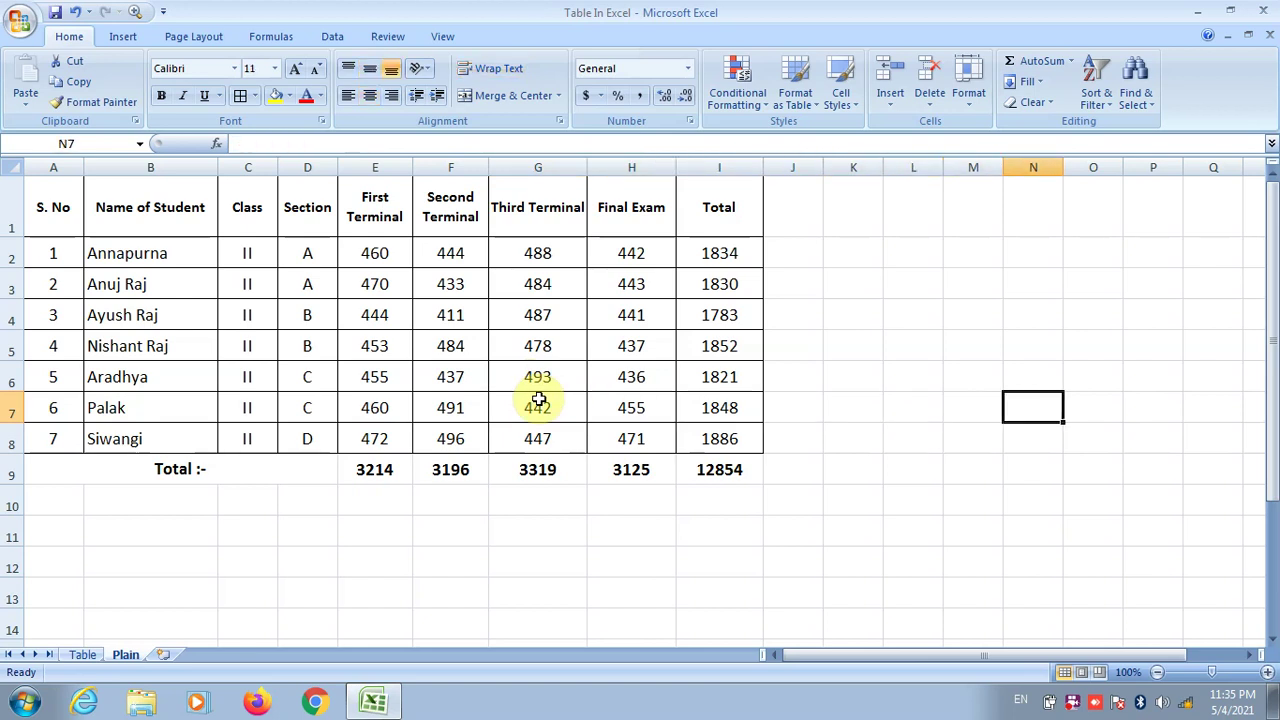
pyautogui.press('Left')
pyautogui.press('Left')
pyautogui.press('Left')
pyautogui.press('Left')
pyautogui.press('Left')
pyautogui.press('Left')
pyautogui.press('Left')
pyautogui.press('Left')
pyautogui.press('Left')
pyautogui.press('Left')
pyautogui.press('Left')
pyautogui.press('Left')
pyautogui.press('Left')
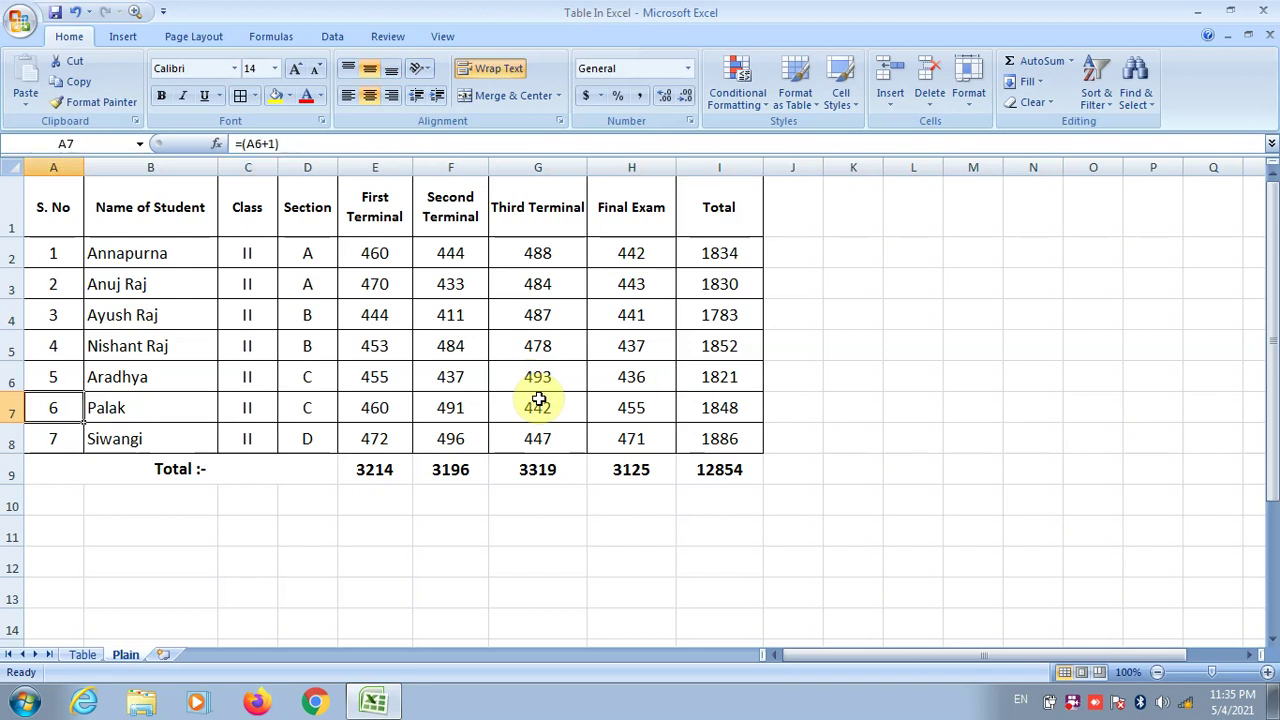
# Insert a row above the Total row on the Plain sheet and enter serial number 8 in A9
pyautogui.click(63, 479)
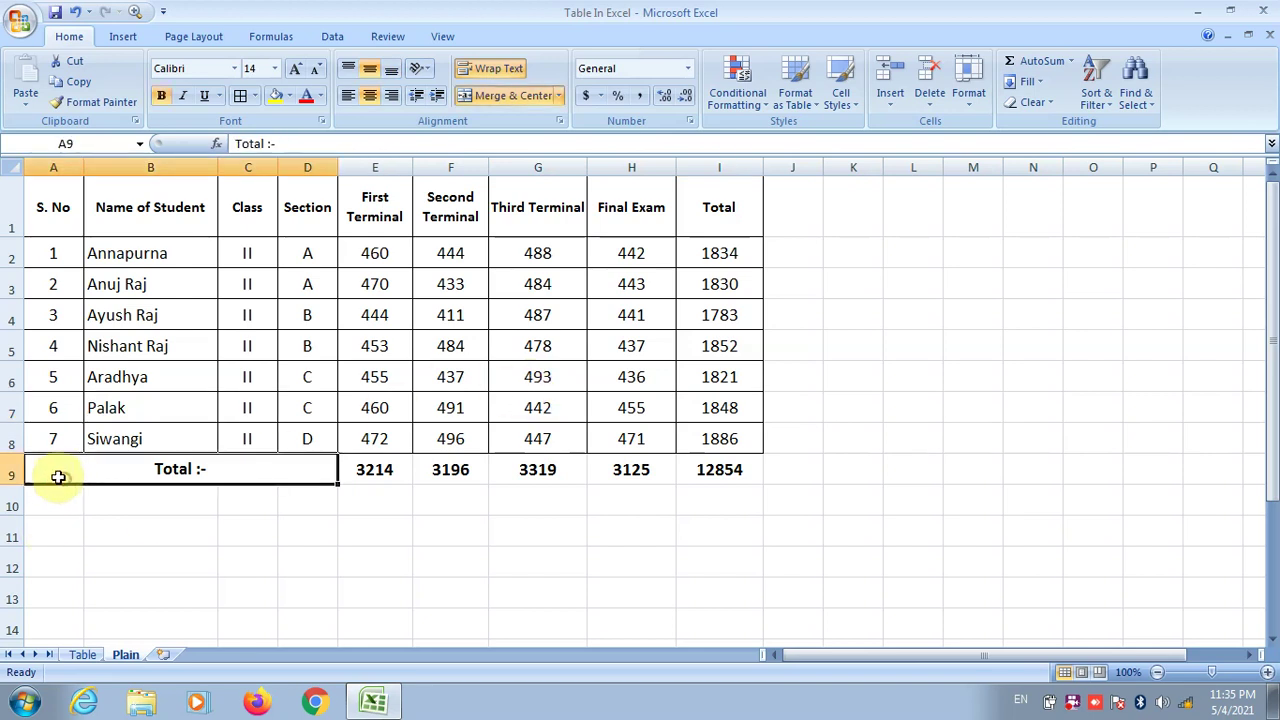
pyautogui.rightClick(6, 473)
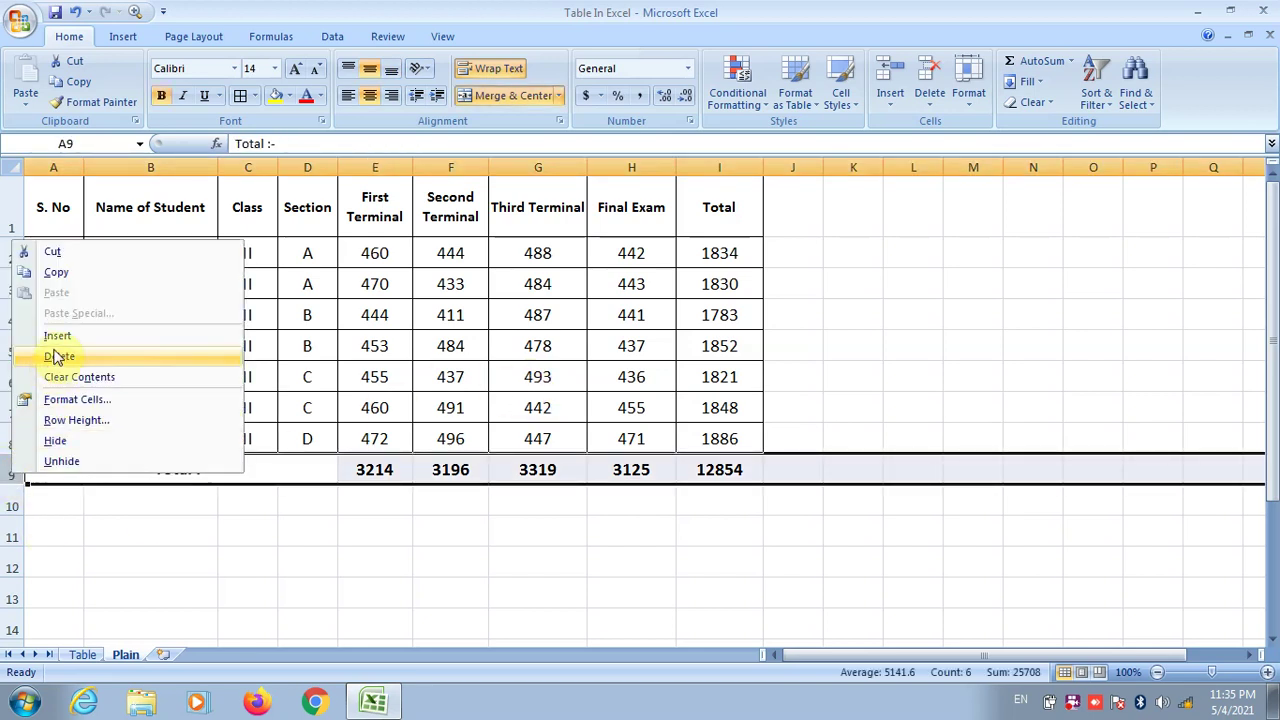
pyautogui.click(55, 343)
pyautogui.click(49, 473)
pyautogui.write('8')
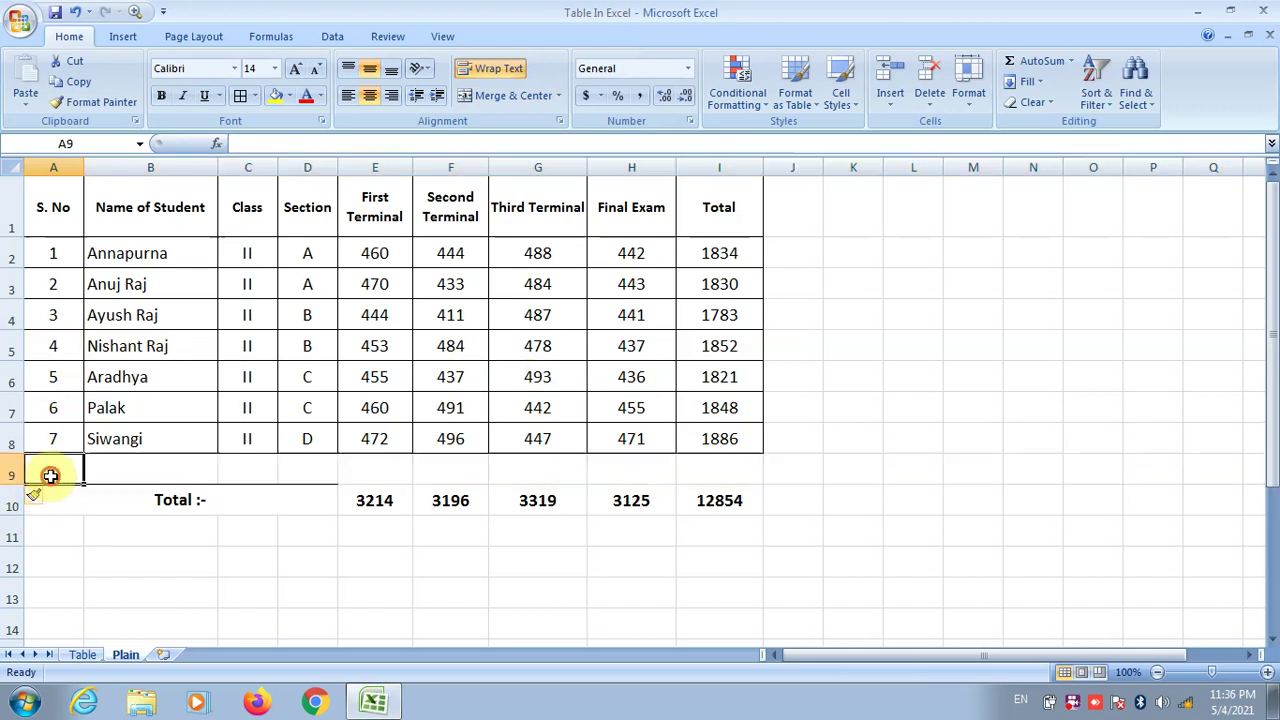
pyautogui.press('Tab')
pyautogui.press('Tab')
pyautogui.press('Tab')
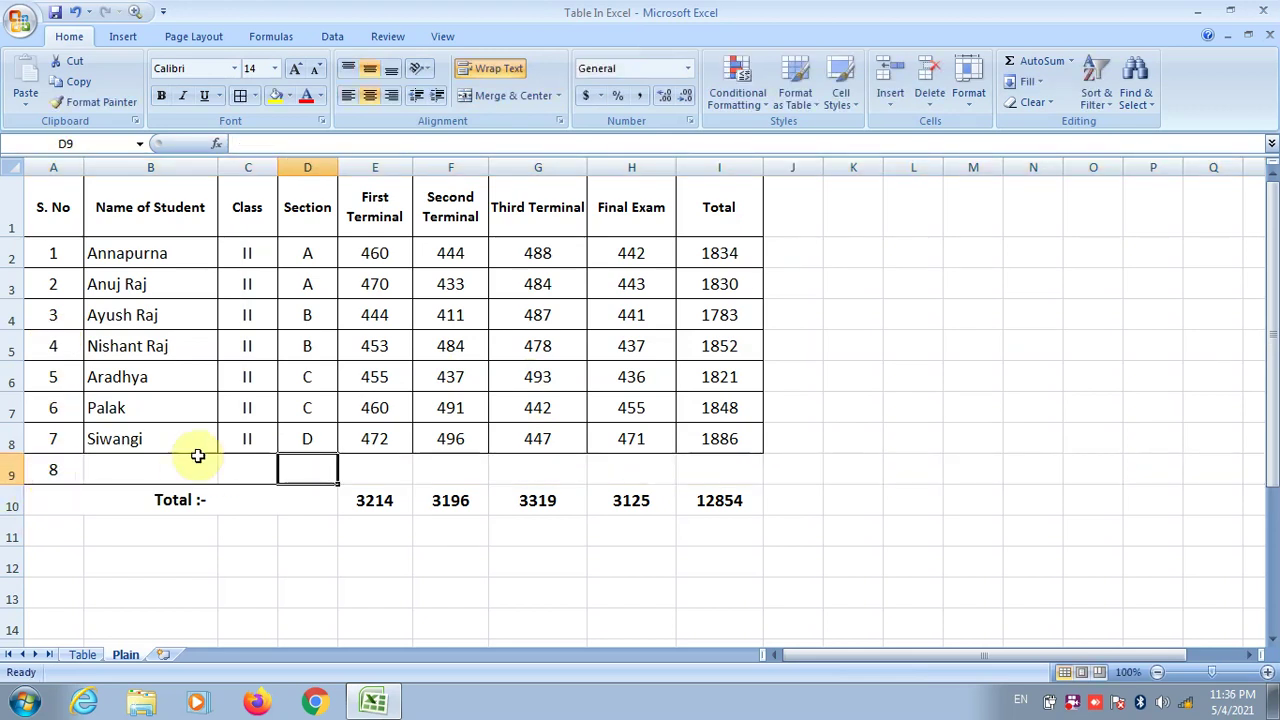
# Fill the Total formula from I8 down into I9
pyautogui.click(393, 440)
pyautogui.click(742, 428)
pyautogui.moveTo(761, 453); pyautogui.dragTo(775, 497)
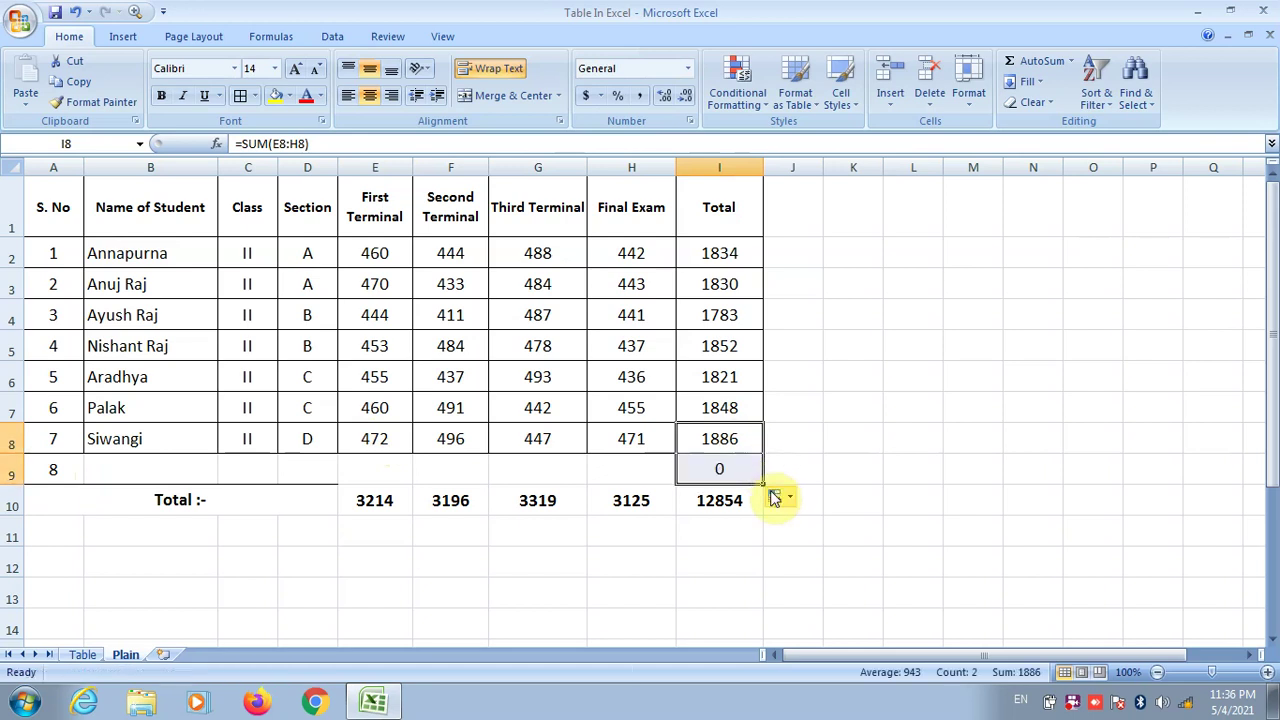
# Switch to the Table sheet and extend the table with a new row after its last record in row 9
pyautogui.click(85, 655)
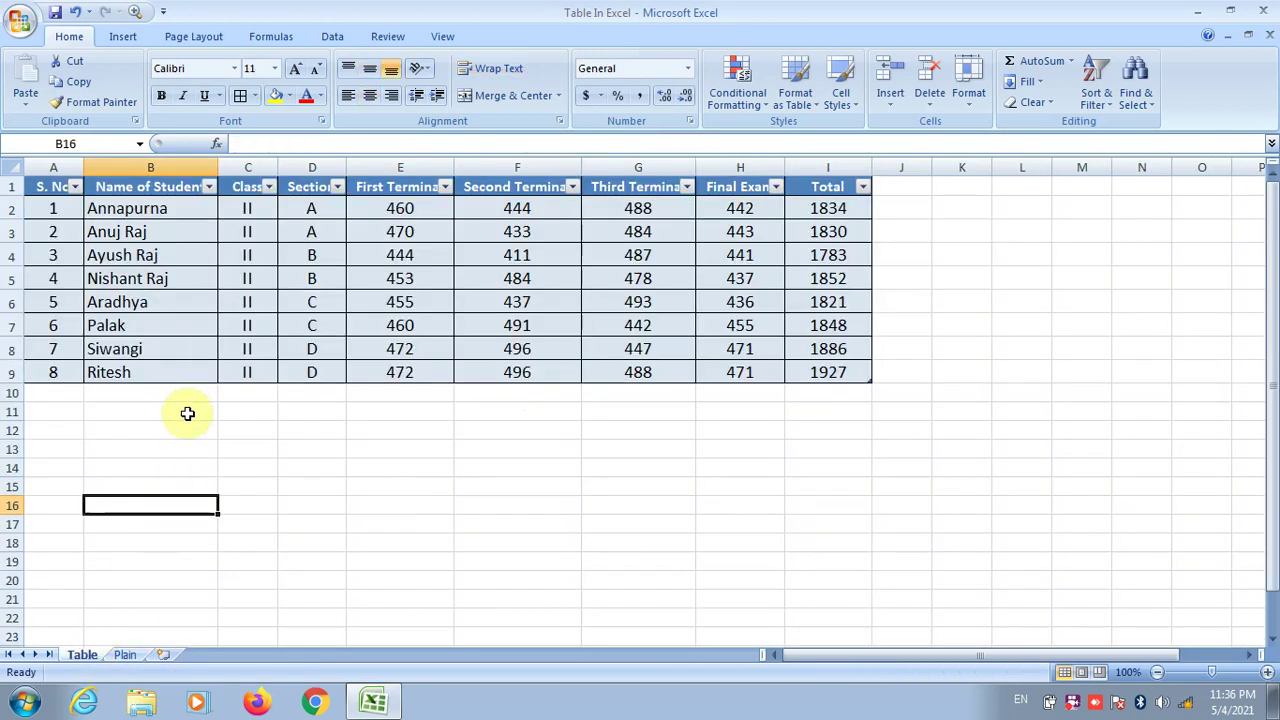
pyautogui.click(56, 368)
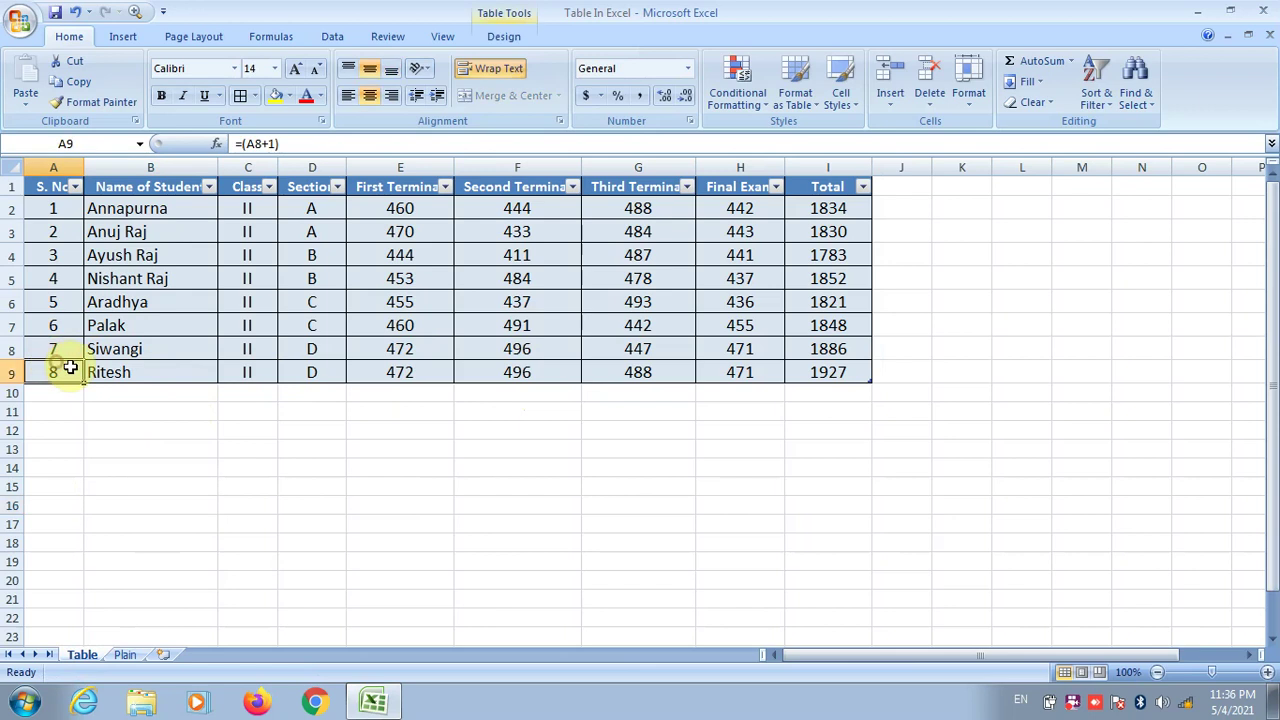
pyautogui.press('Right')
pyautogui.press('Right')
pyautogui.press('Right')
pyautogui.press('Right')
pyautogui.press('Right')
pyautogui.press('Right')
pyautogui.press('Right')
pyautogui.press('Right')
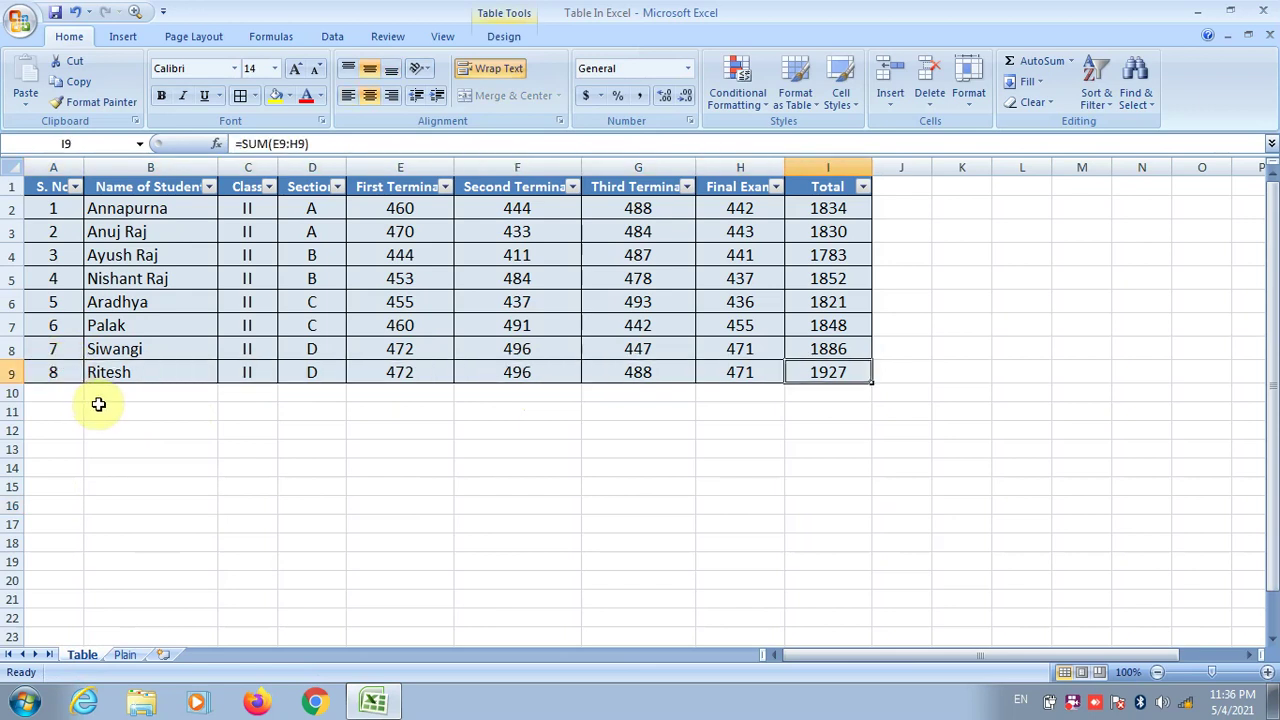
pyautogui.press('Tab')
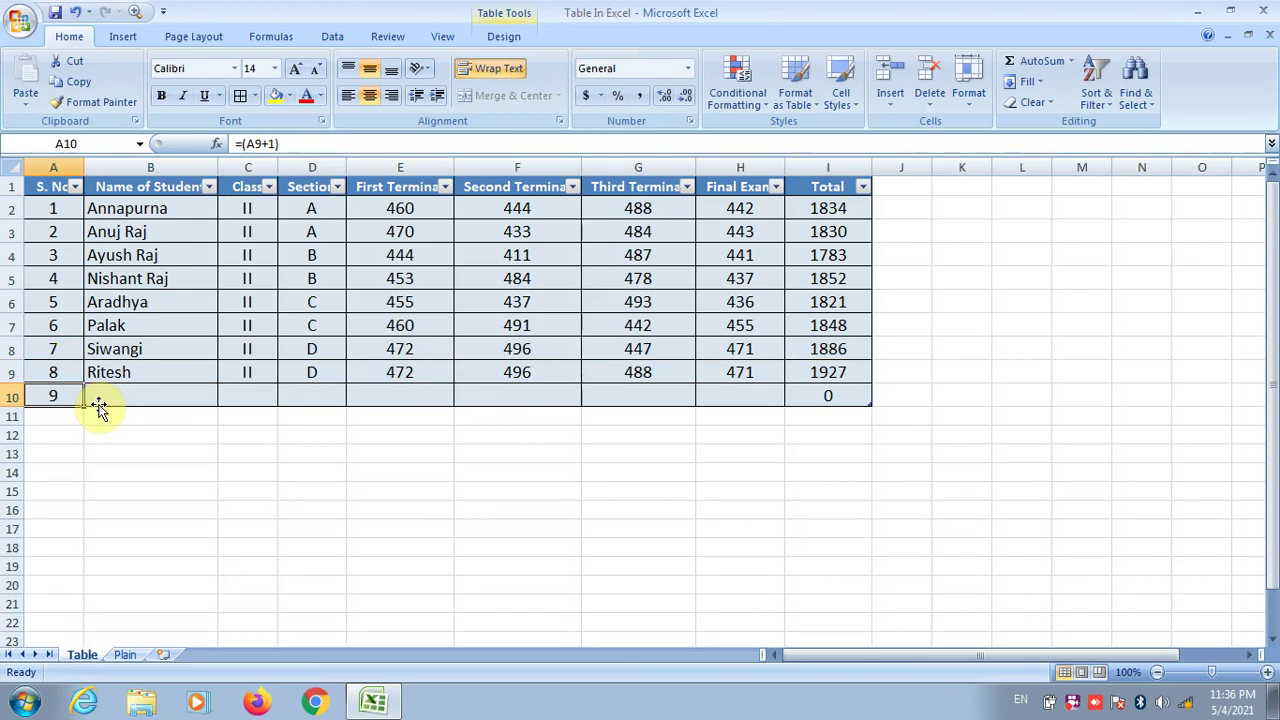
# Move through row 10 past its last cell to append another row to the table
pyautogui.press('Tab')
pyautogui.press('Tab')
pyautogui.press('Tab')
pyautogui.press('Tab')
pyautogui.press('Tab')
pyautogui.press('Tab')
pyautogui.press('Tab')
pyautogui.press('Tab')
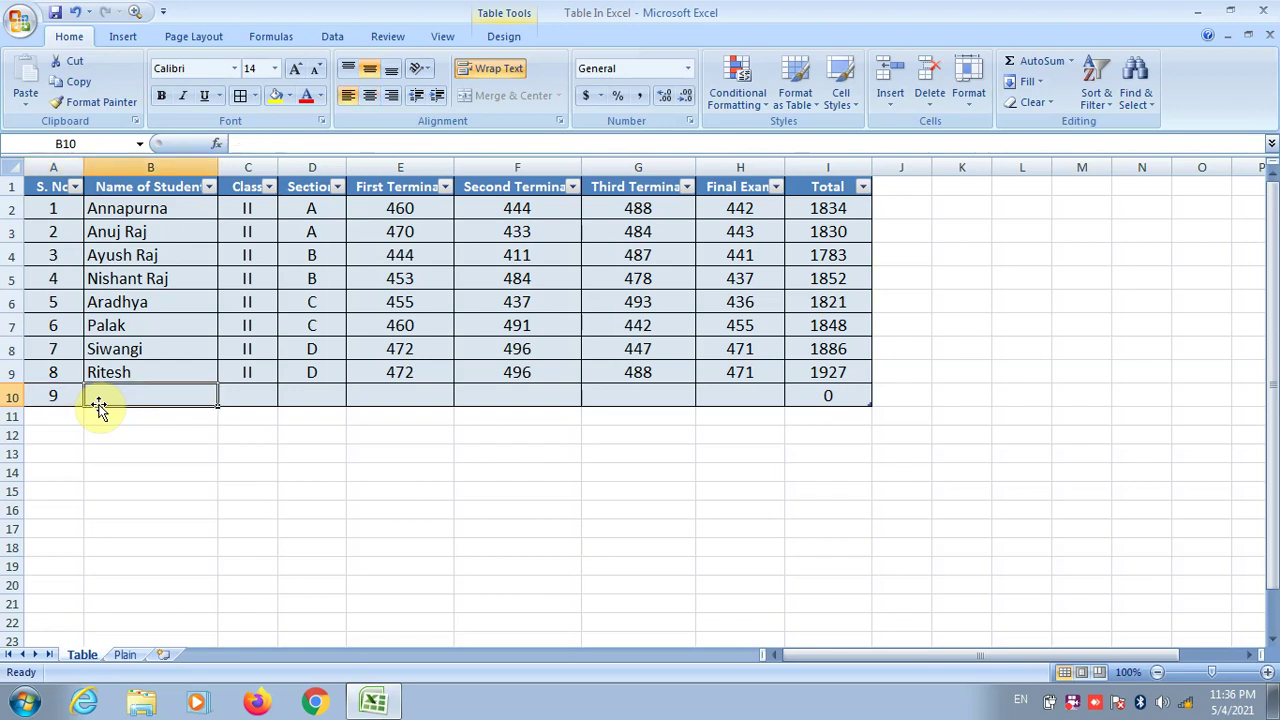
pyautogui.press('Tab')
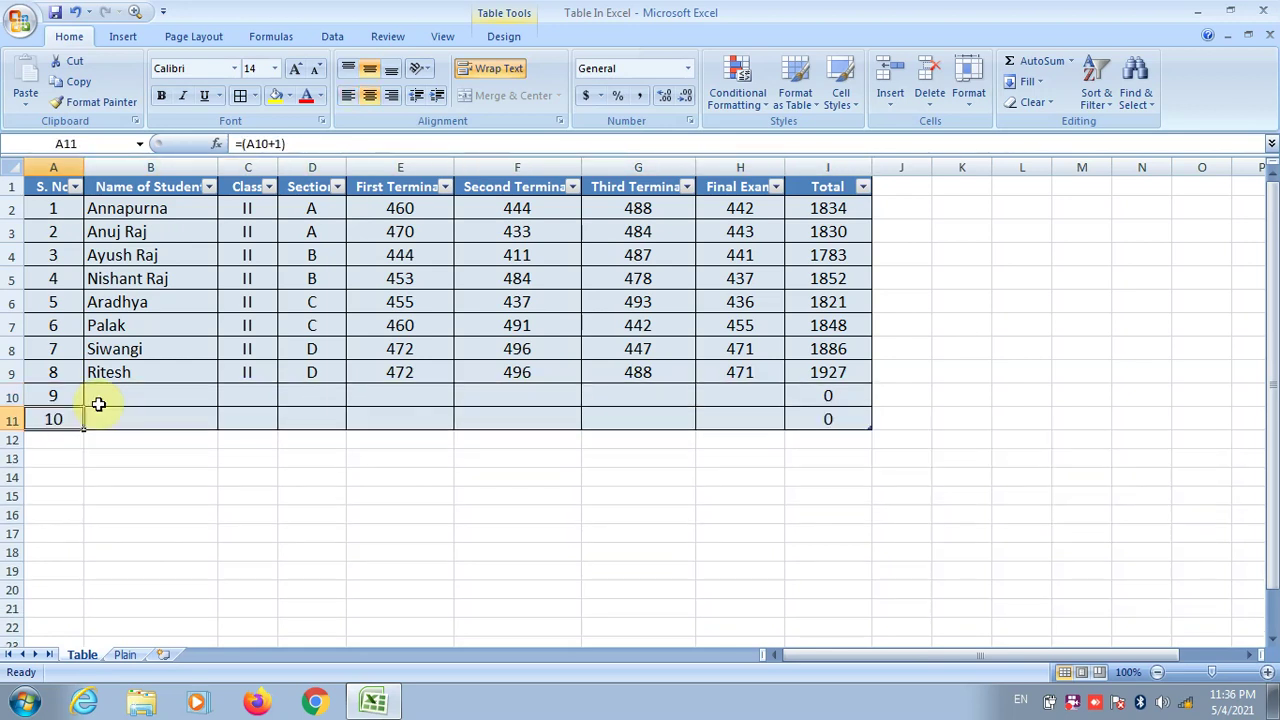
# Enter the marks 478, 789, 789 and 471 in E10:H10 for the ninth record
pyautogui.click(395, 391)
pyautogui.write('478')
pyautogui.press('Tab')
pyautogui.write('789')
pyautogui.press('Tab')
pyautogui.write('789')
pyautogui.press('Tab')
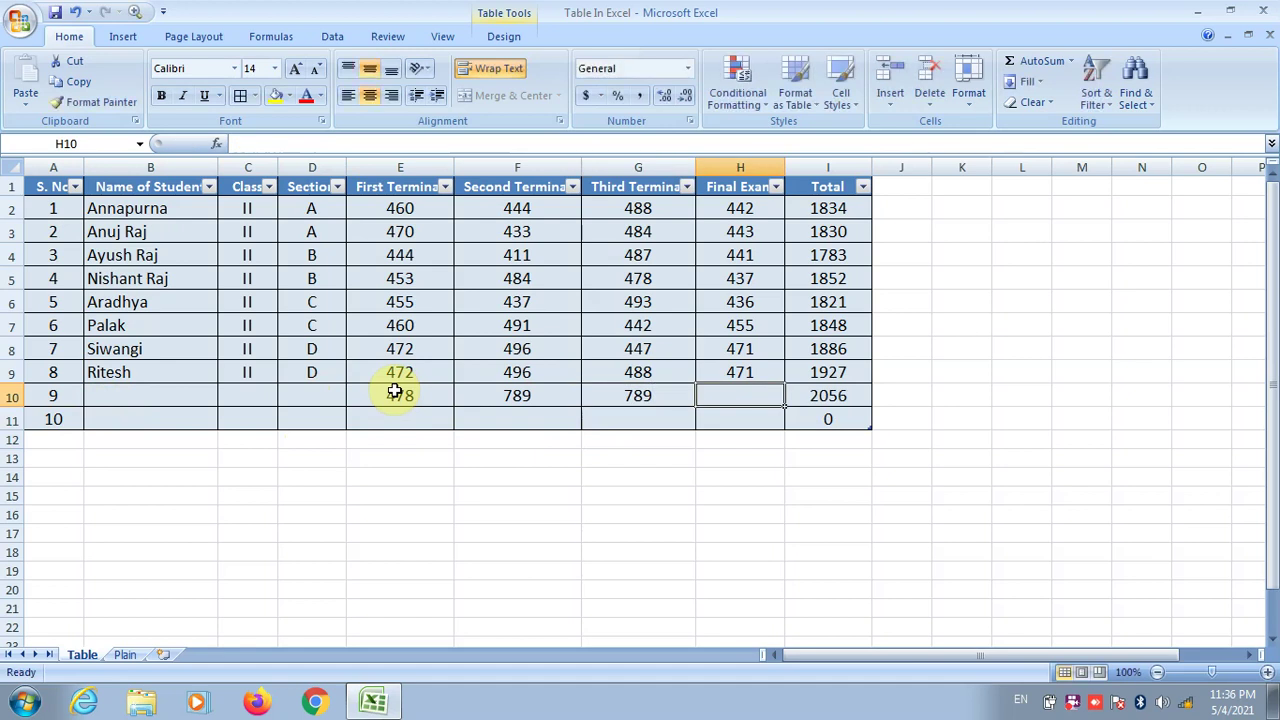
pyautogui.write('471')
pyautogui.press('Tab')
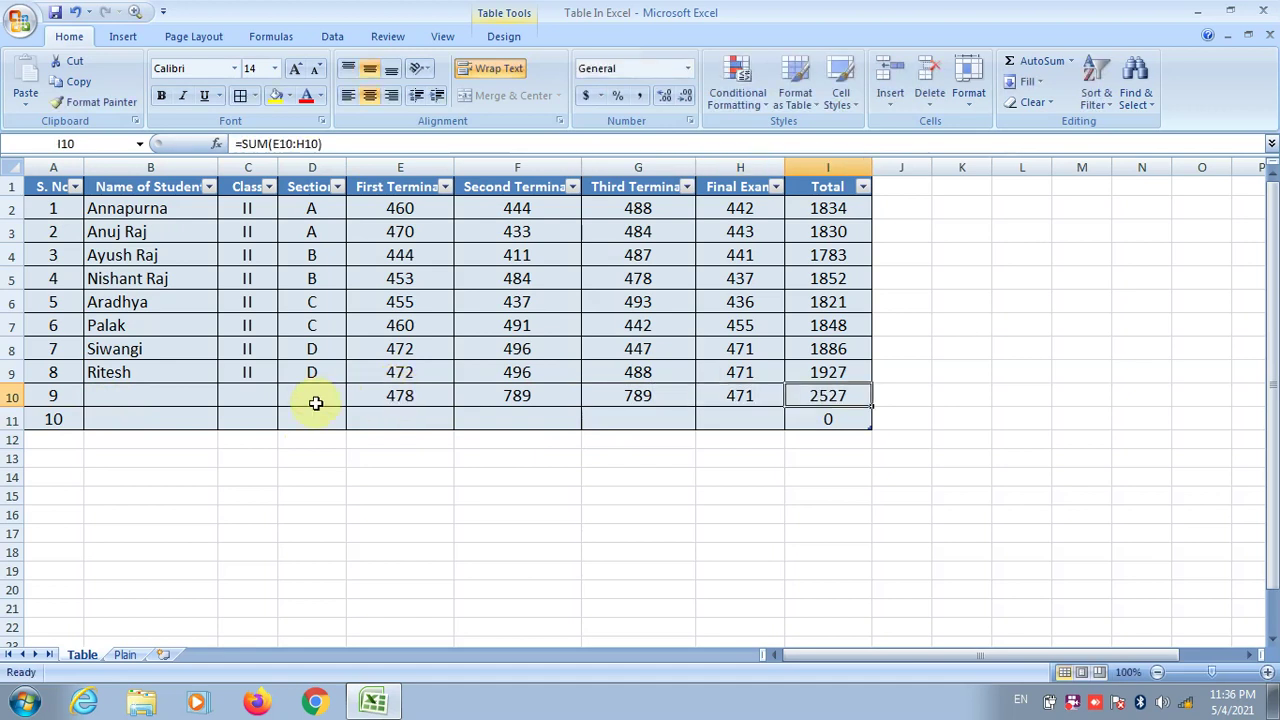
# Compare the plain range A1:I10 on the Plain sheet with the formatted table on the Table sheet
pyautogui.click(133, 396)
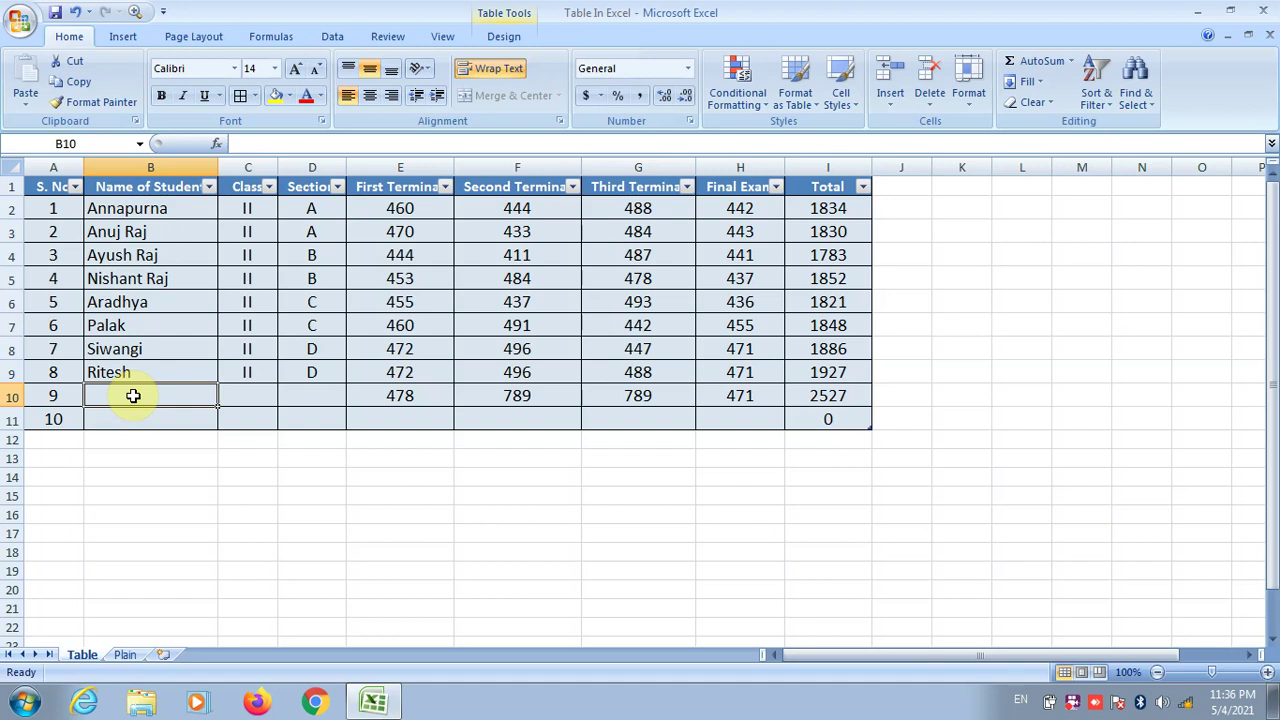
pyautogui.click(125, 655)
pyautogui.click(255, 442)
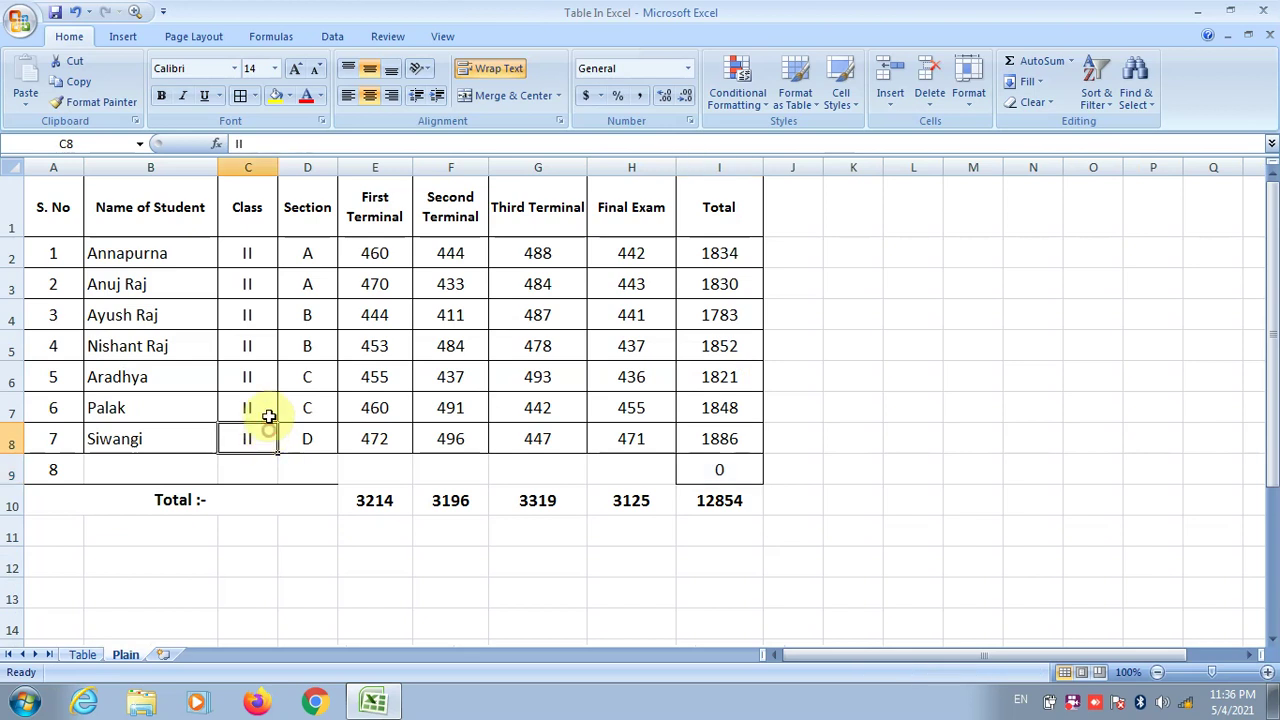
pyautogui.moveTo(70, 200); pyautogui.dragTo(719, 497)
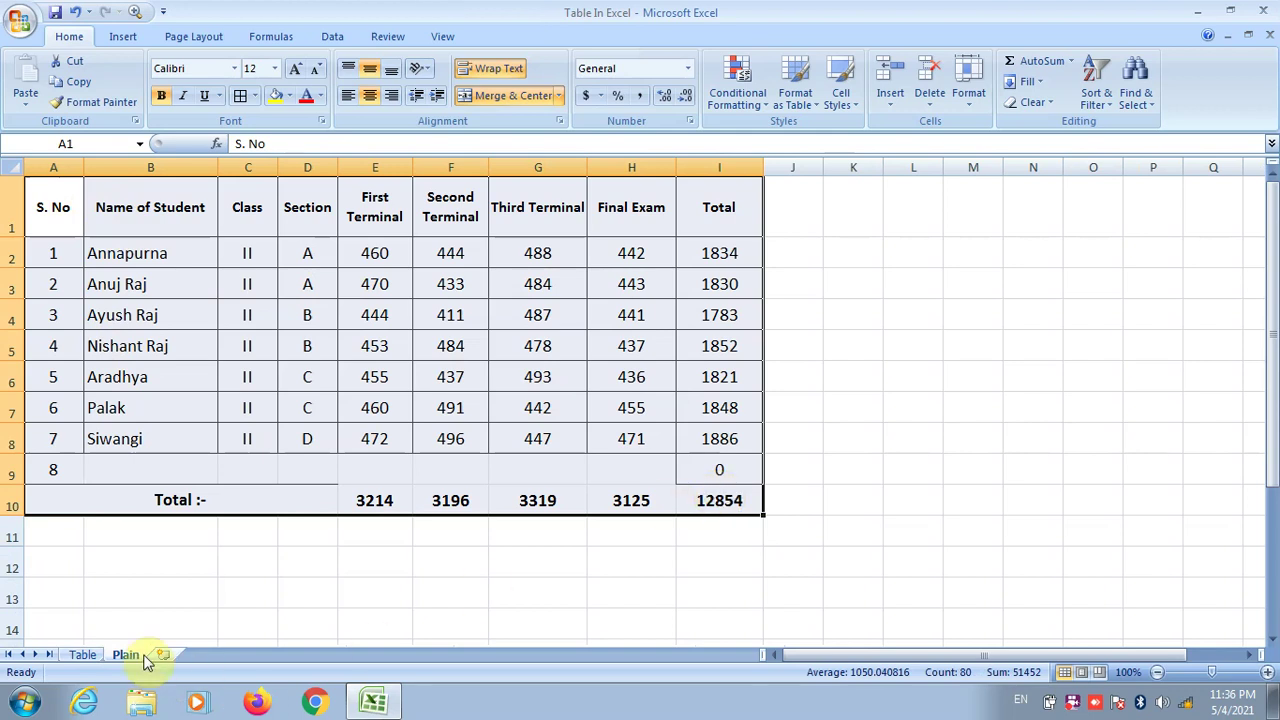
pyautogui.click(82, 655)
pyautogui.click(163, 500)
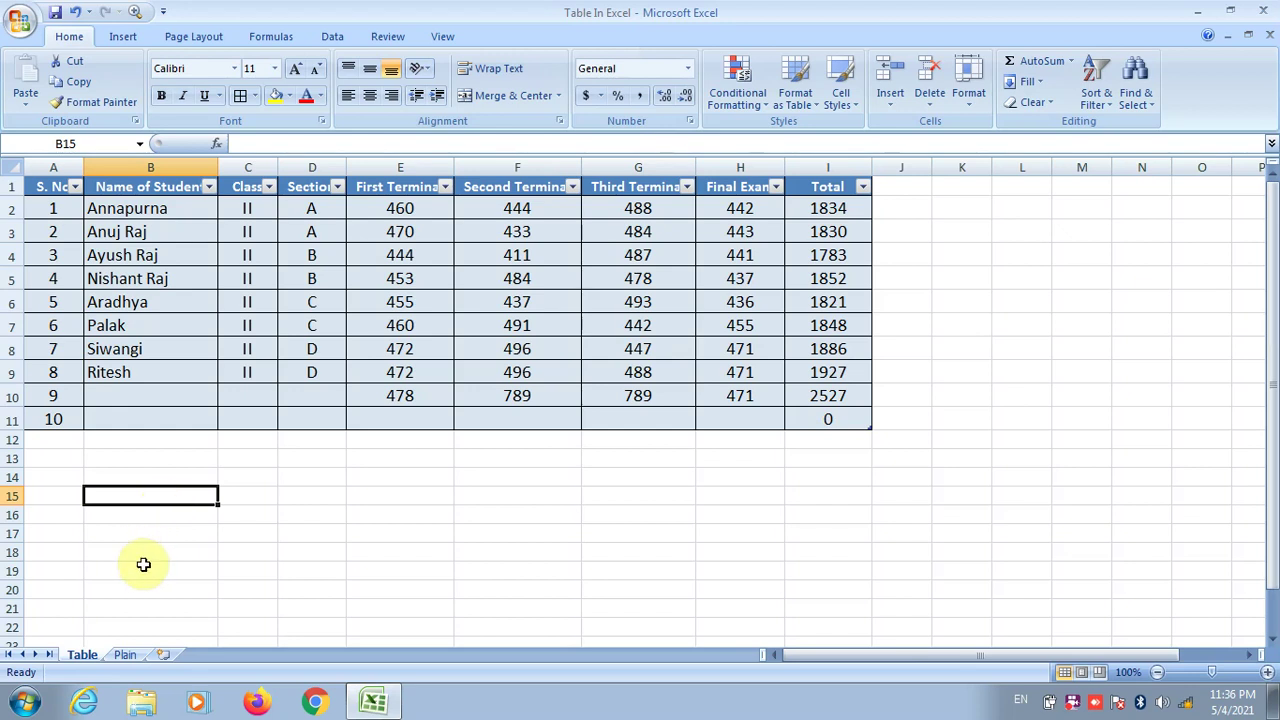
# Delete the Table sheet from the workbook, including its data
pyautogui.rightClick(71, 655)
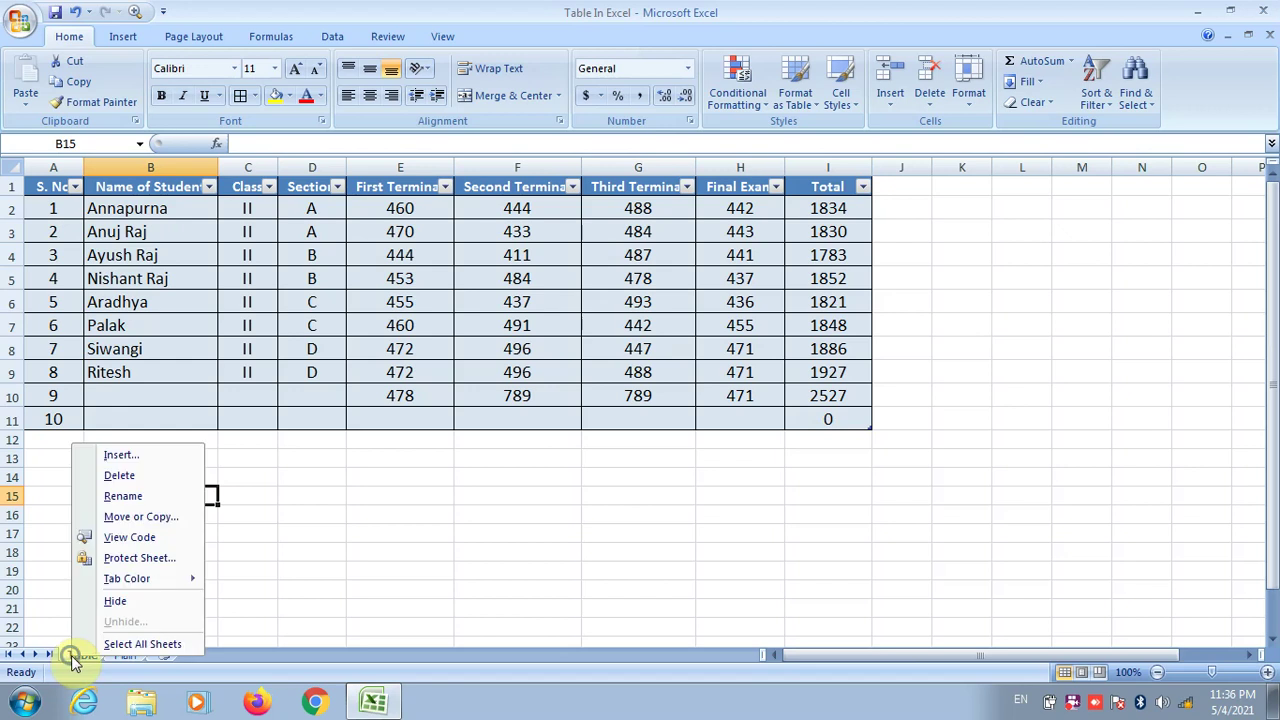
pyautogui.click(119, 476)
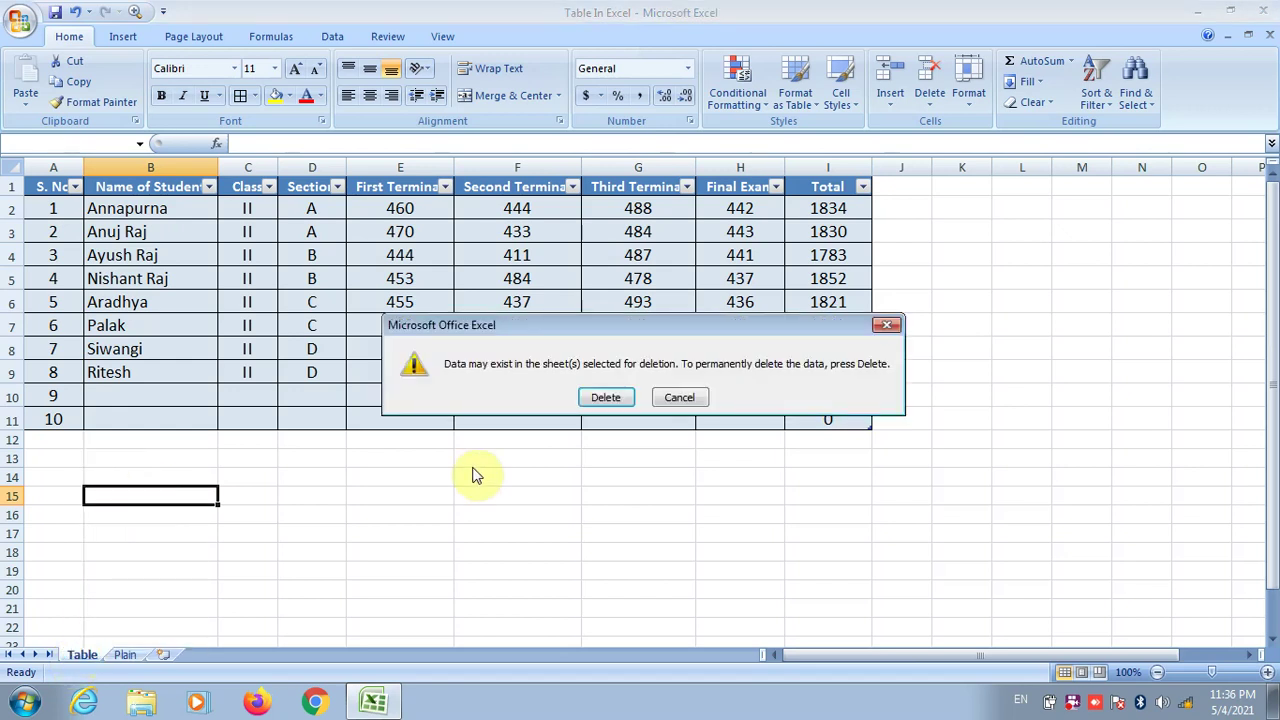
pyautogui.click(605, 397)
# Delete rows 9 and 10, the number 8 record and the Total row, from the Plain sheet
pyautogui.click(66, 528)
pyautogui.click(12, 505)
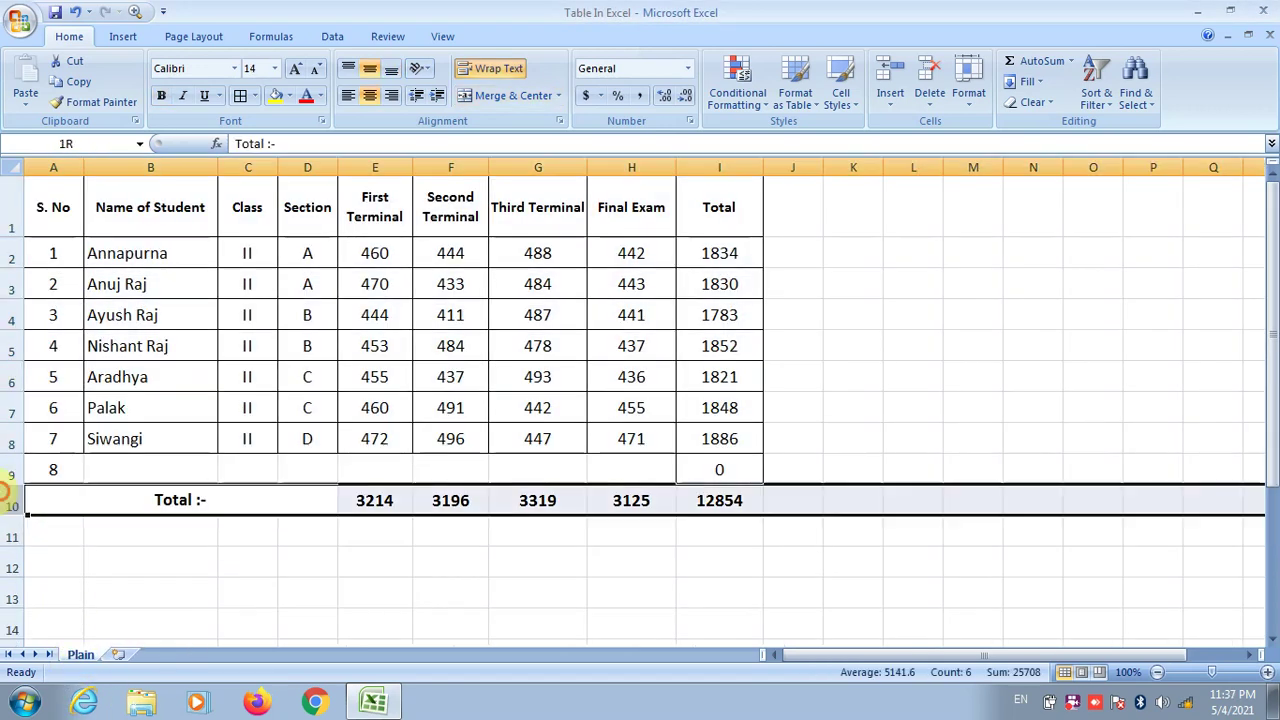
pyautogui.moveTo(12, 470); pyautogui.dragTo(12, 500)
pyautogui.rightClick(12, 486)
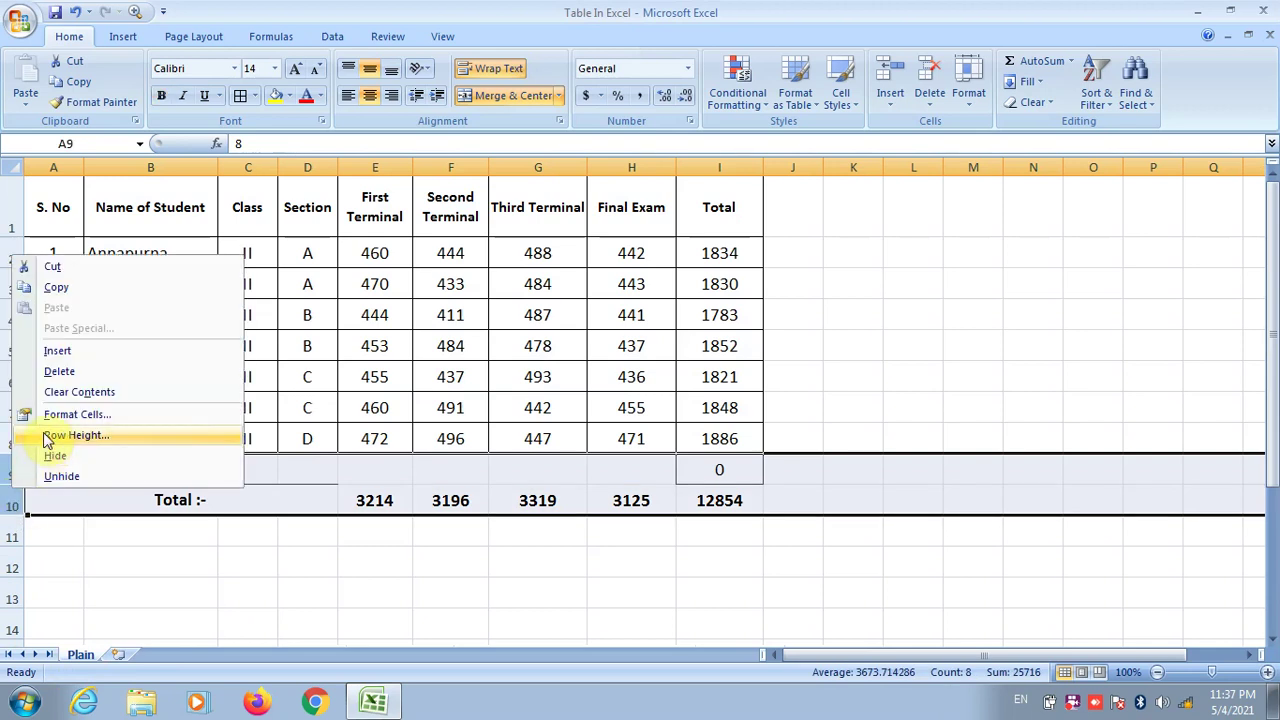
pyautogui.click(60, 371)
pyautogui.click(423, 494)
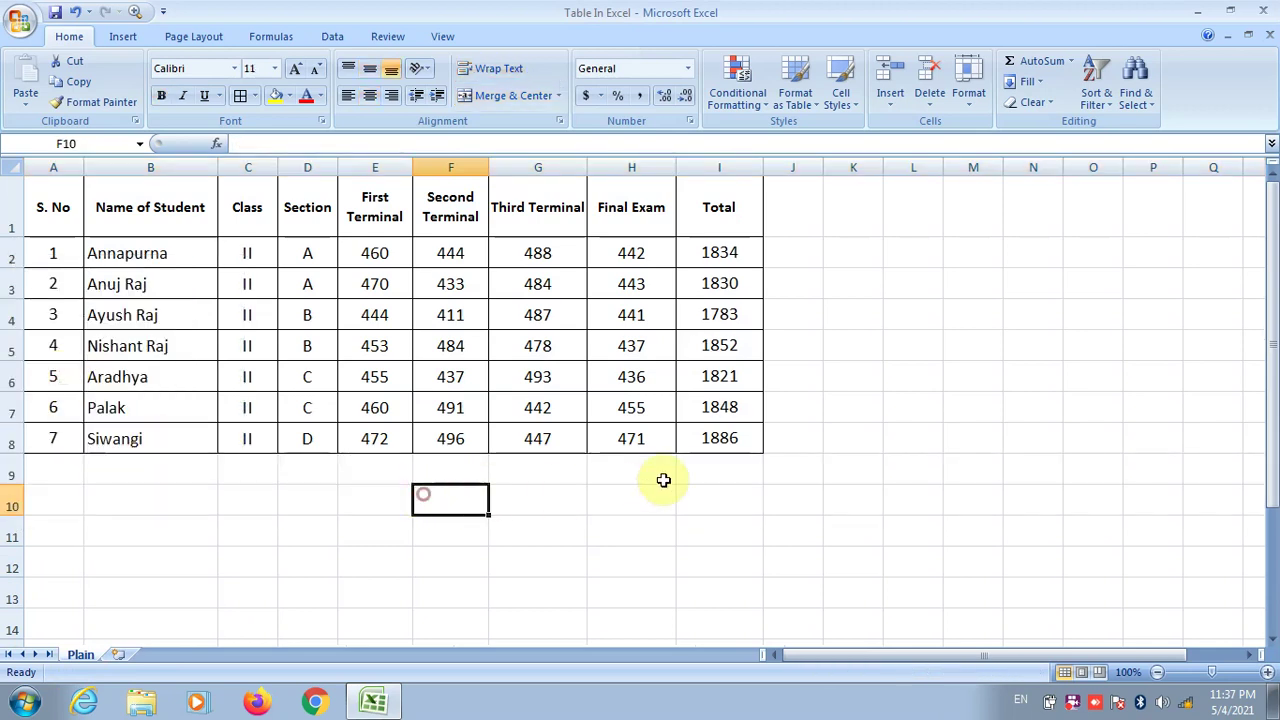
# Format A1:I8 as a table in a blue banded style, with the first row as headers
pyautogui.moveTo(712, 448); pyautogui.dragTo(35, 201)
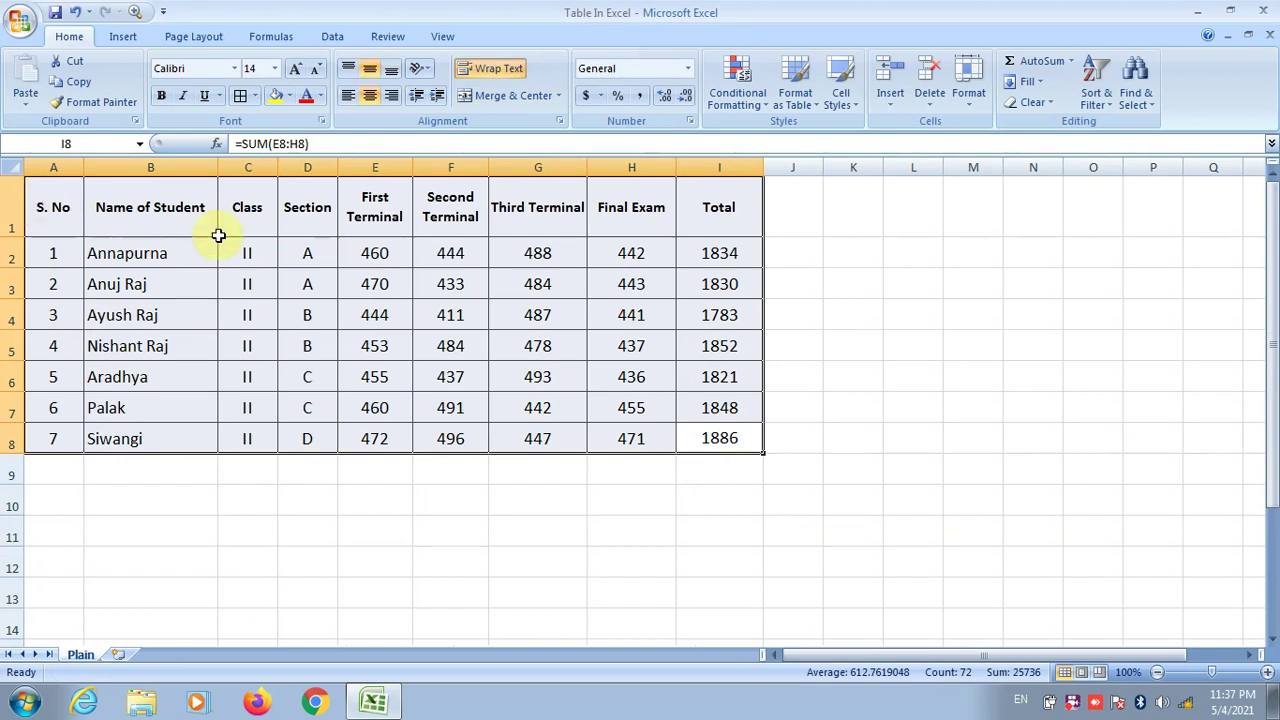
pyautogui.click(797, 100)
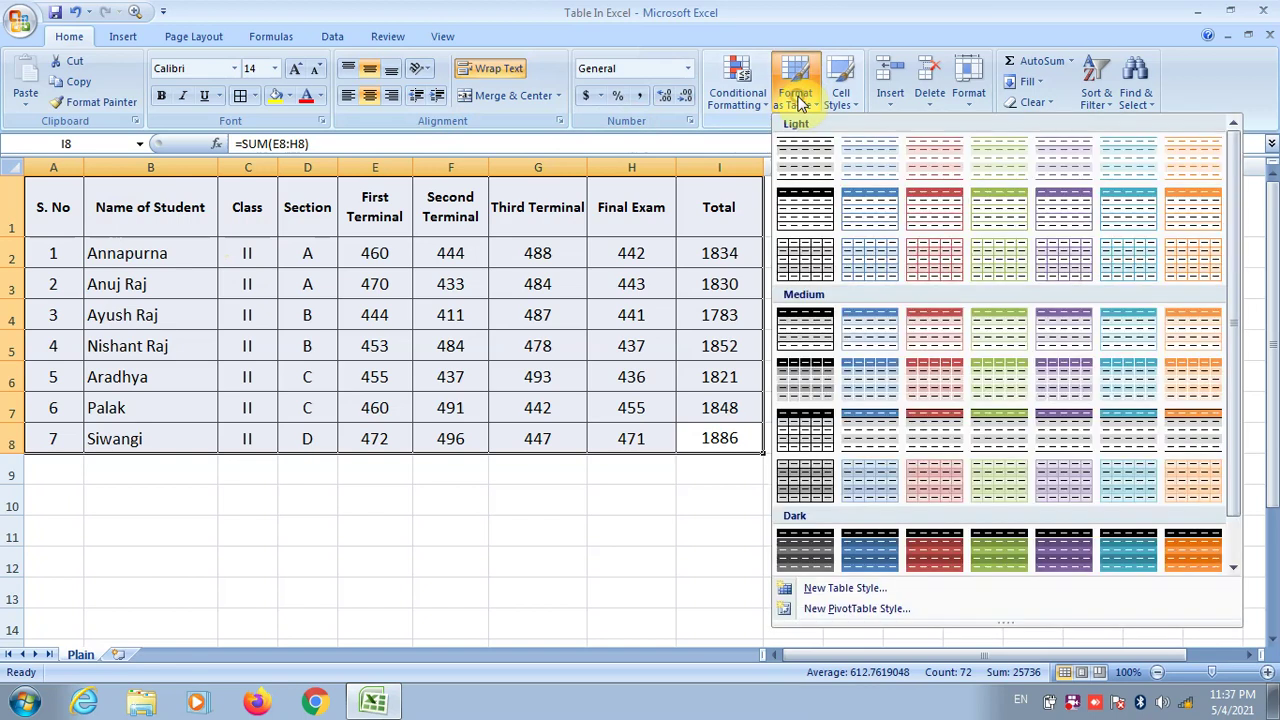
pyautogui.click(780, 195)
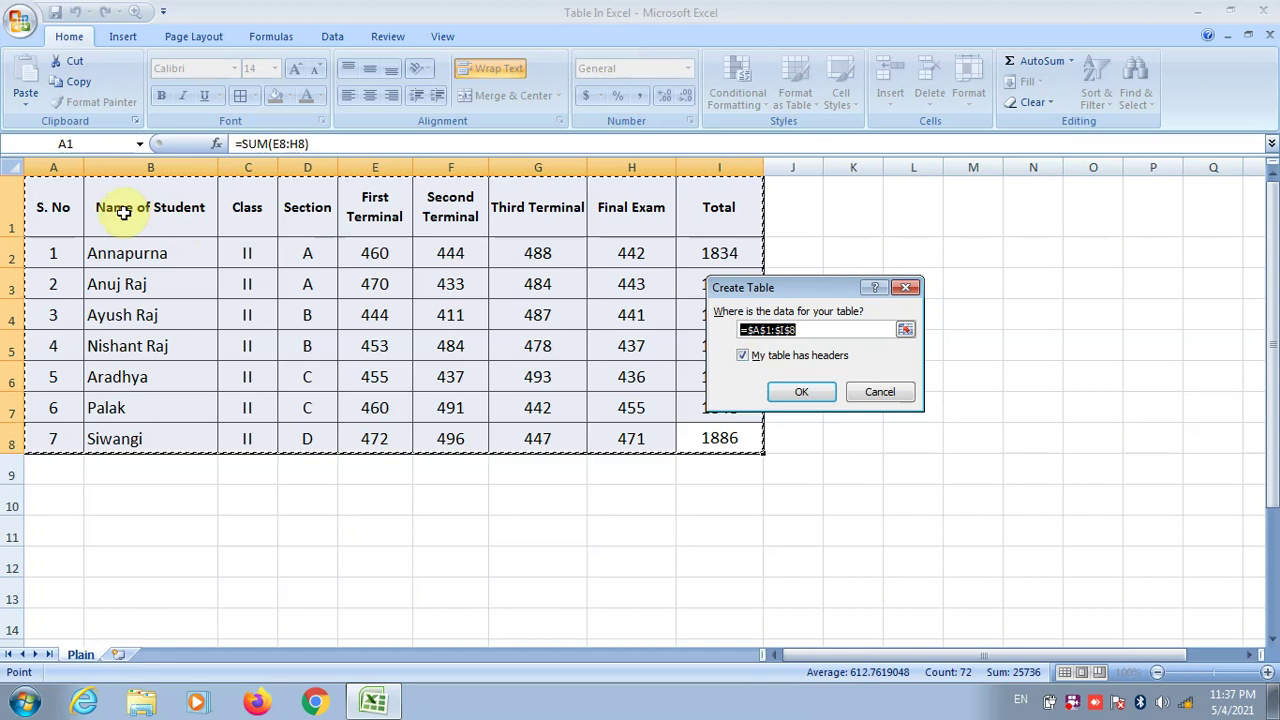
pyautogui.click(803, 396)
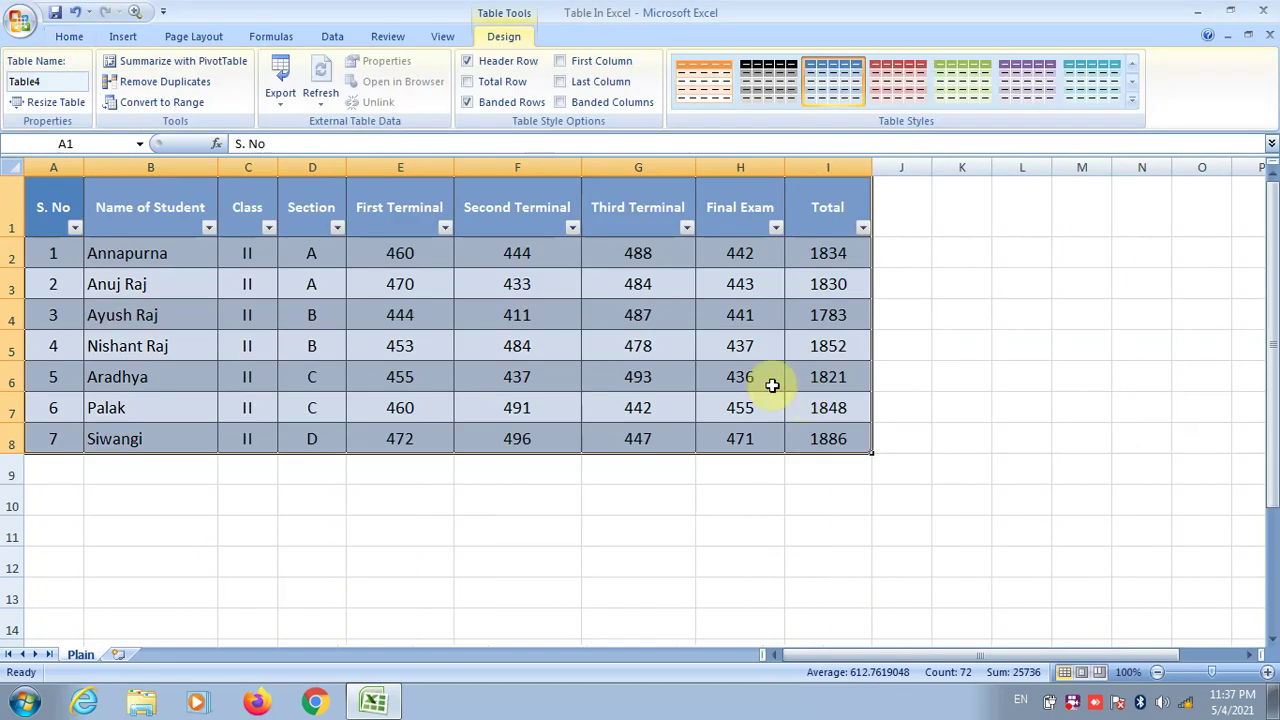
# Extend the new table with an additional row from its last cell, I8, and go to the student name cell
pyautogui.click(720, 401)
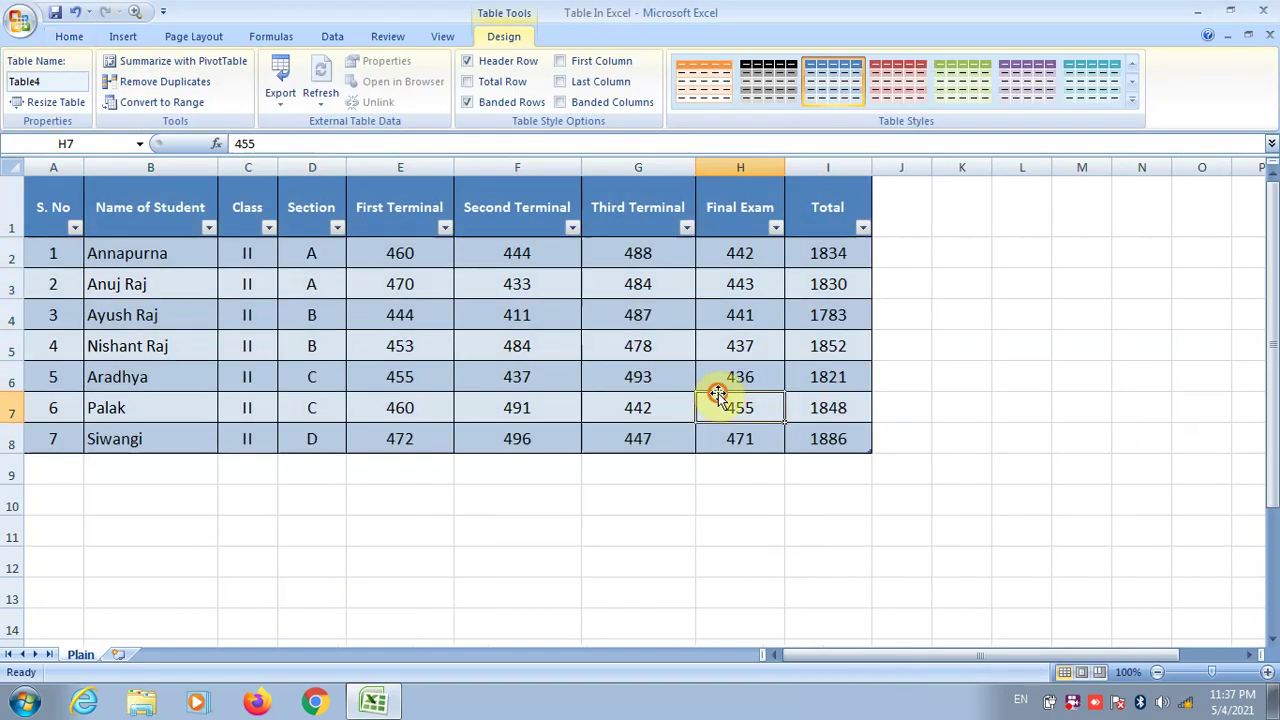
pyautogui.click(722, 445)
pyautogui.click(819, 434)
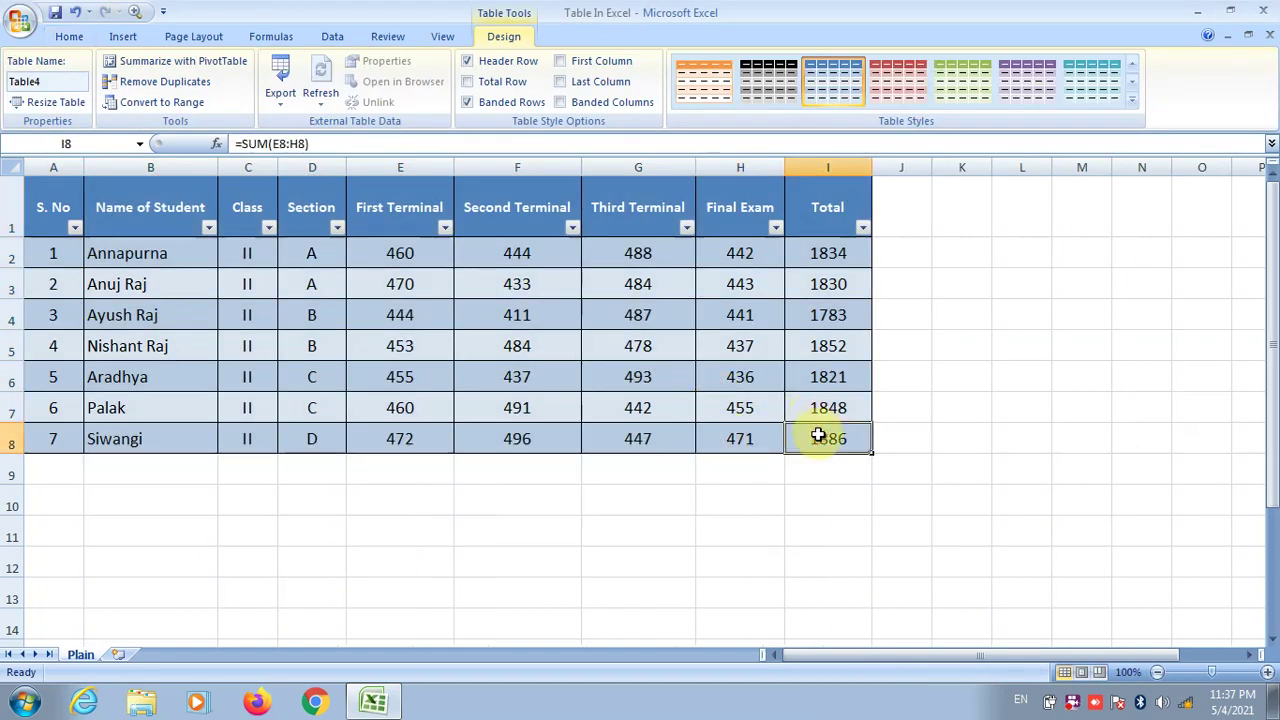
pyautogui.press('Tab')
pyautogui.press('Tab')
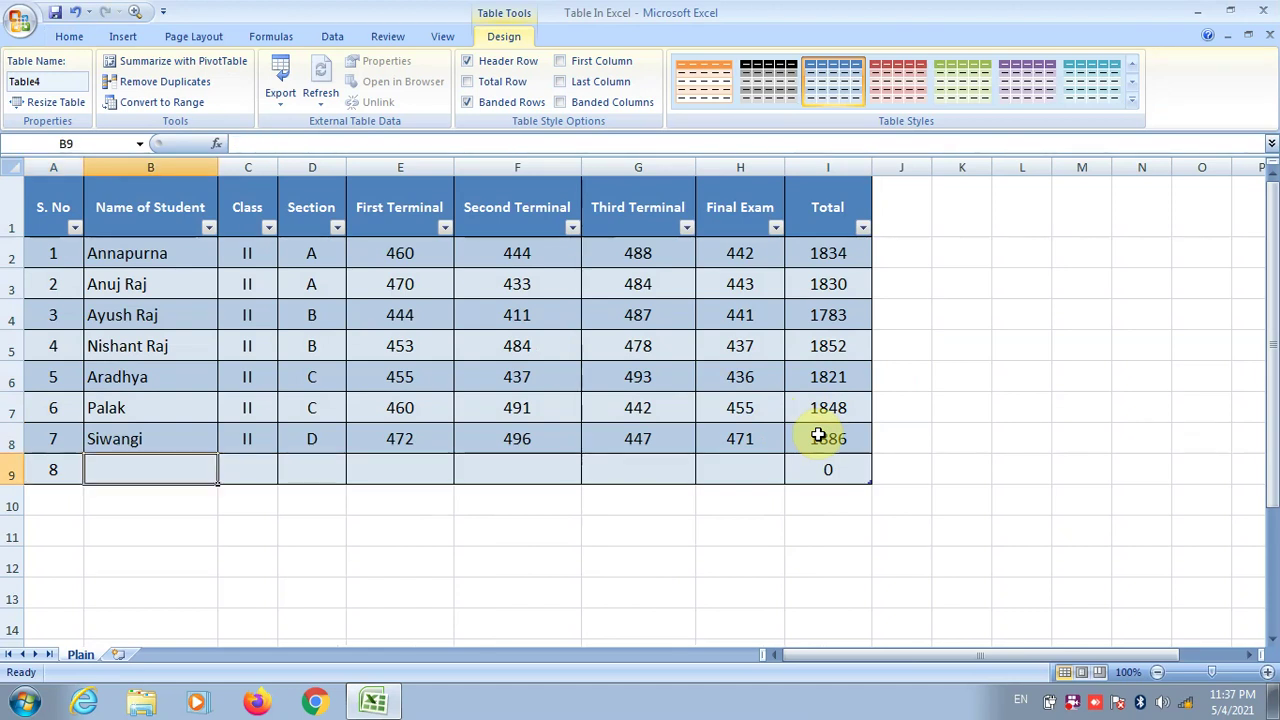
# Enter the student's name, class II and section D in row 9
pyautogui.write('Ritesh')
pyautogui.press('Tab')
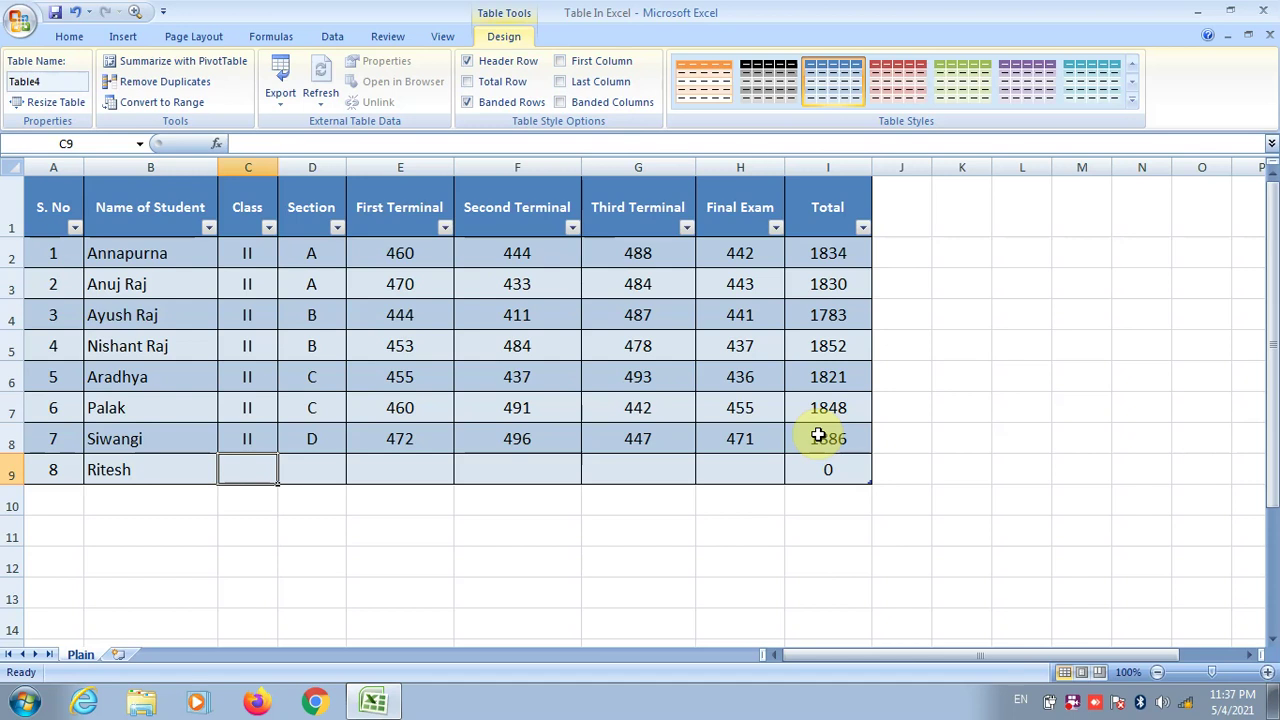
pyautogui.write('II')
pyautogui.press('Tab')
pyautogui.write('D')
pyautogui.press('Tab')
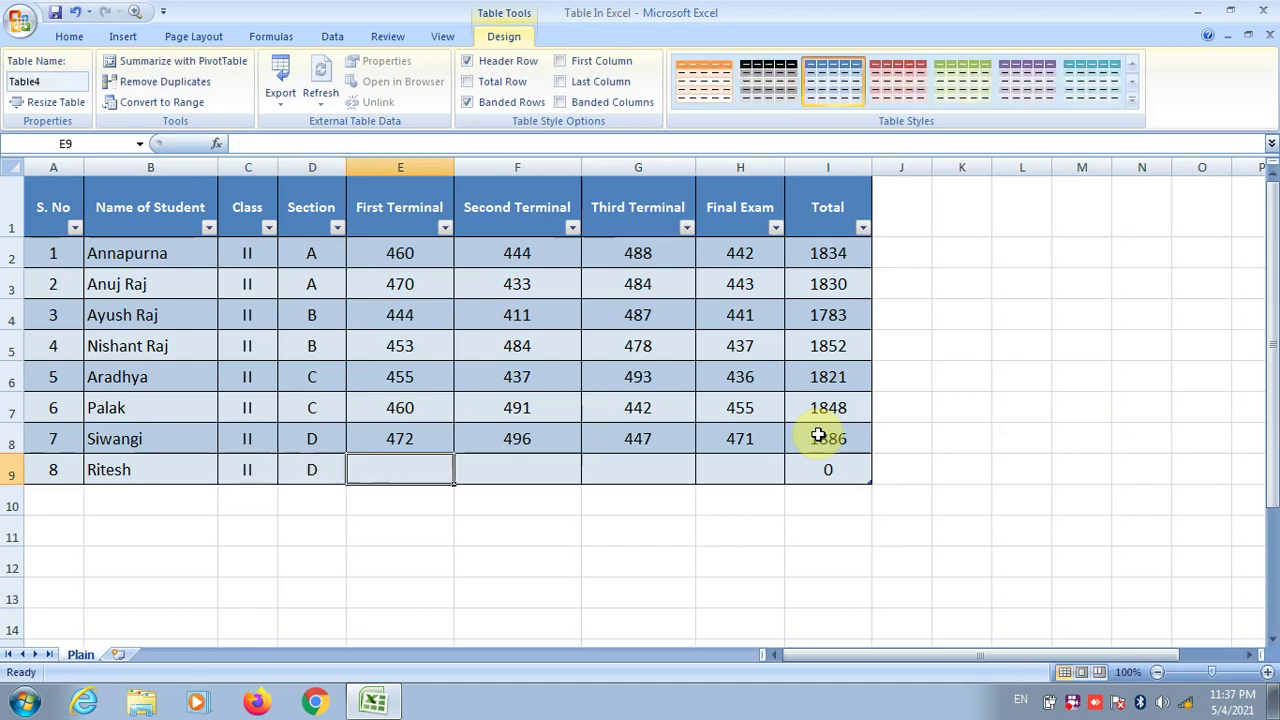
# Enter the row 9 student's marks: First Terminal 476, Second Terminal 798, Third Terminal 444 and Final Exam 443
pyautogui.write('476')
pyautogui.press('Tab')
pyautogui.write('798')
pyautogui.press('Tab')
pyautogui.write('4')
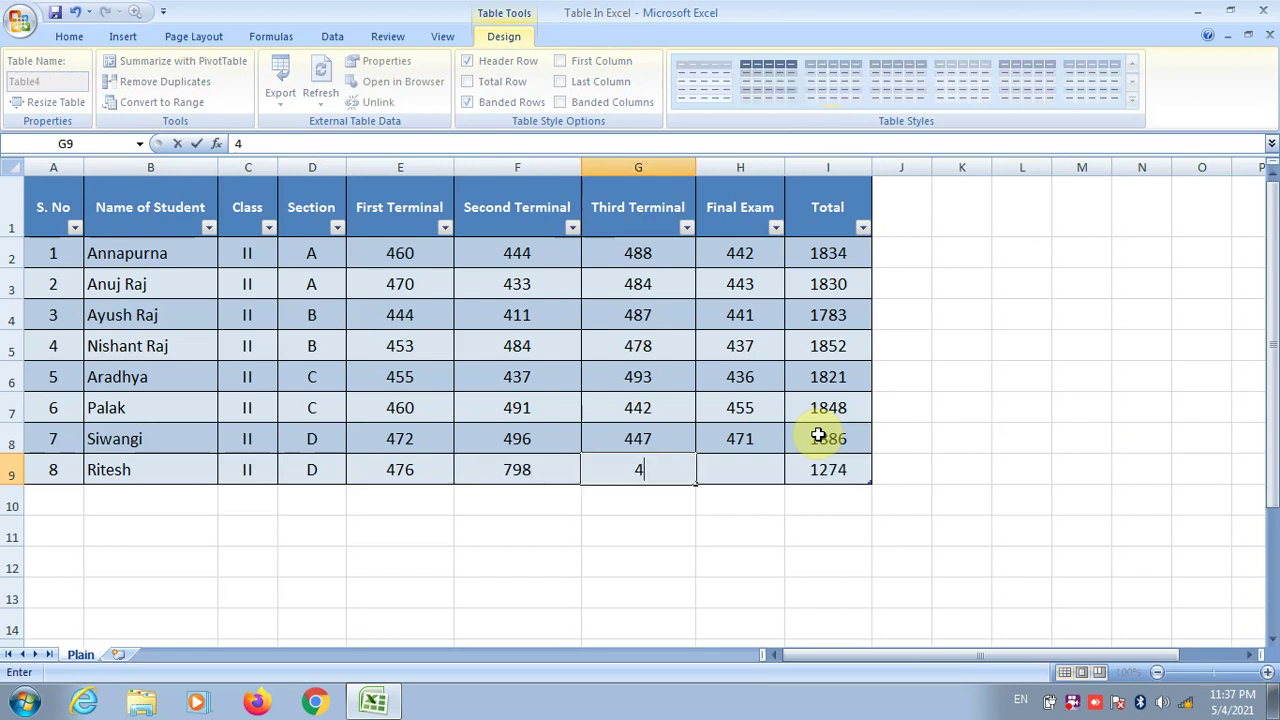
pyautogui.write('44')
pyautogui.press('Tab')
pyautogui.write('443')
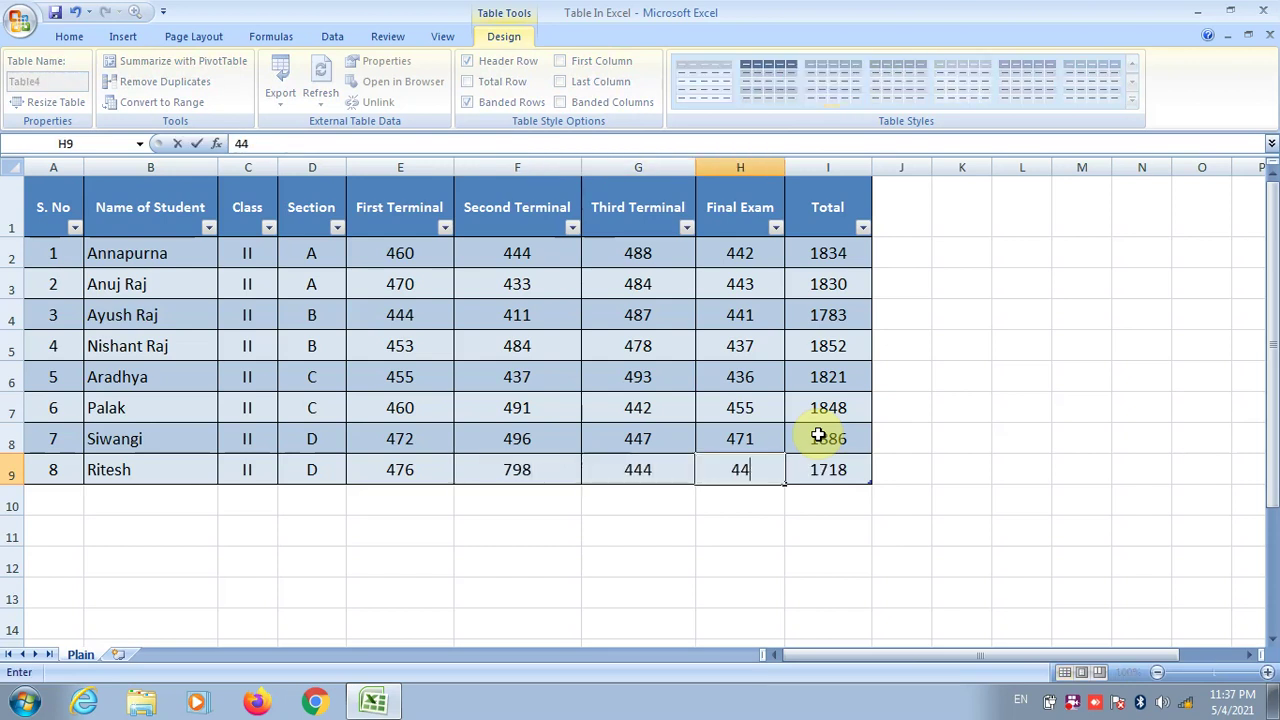
pyautogui.press('Tab')
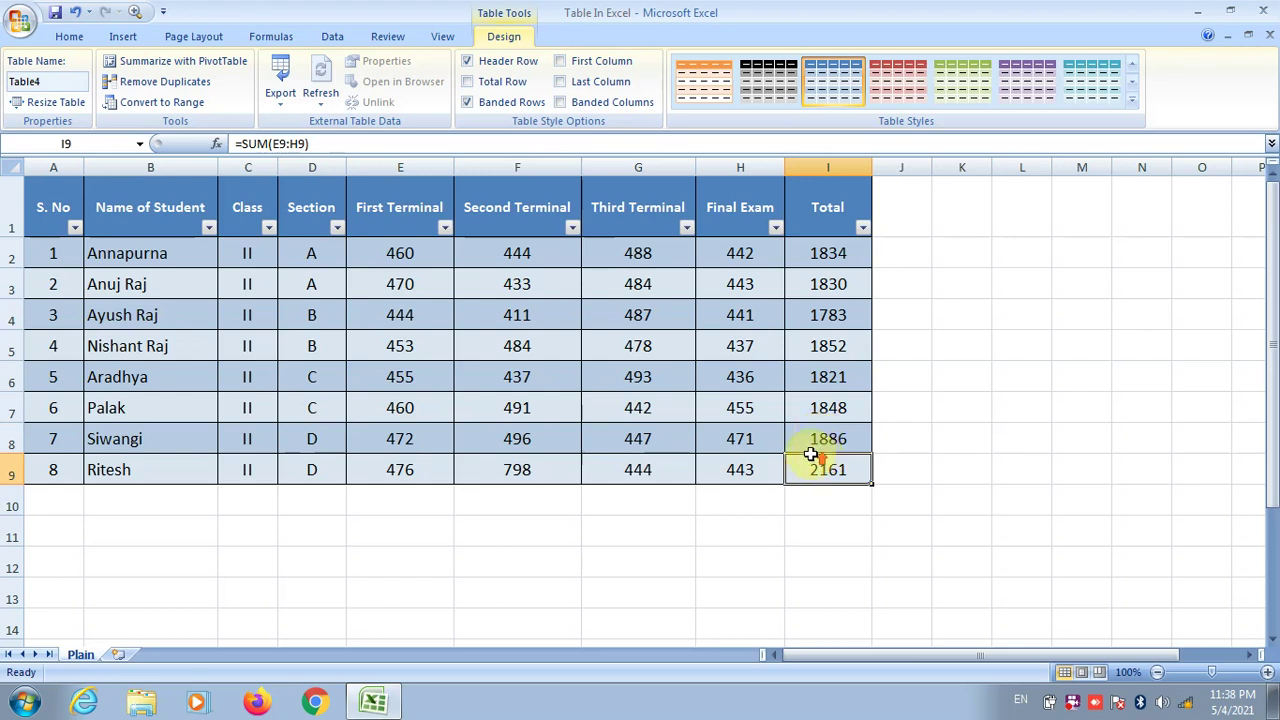
# Turn on the table's total row and fill the Total column's subtotal across to the First Terminal column, E10:I10
pyautogui.moveTo(828, 470); pyautogui.dragTo(50, 210)
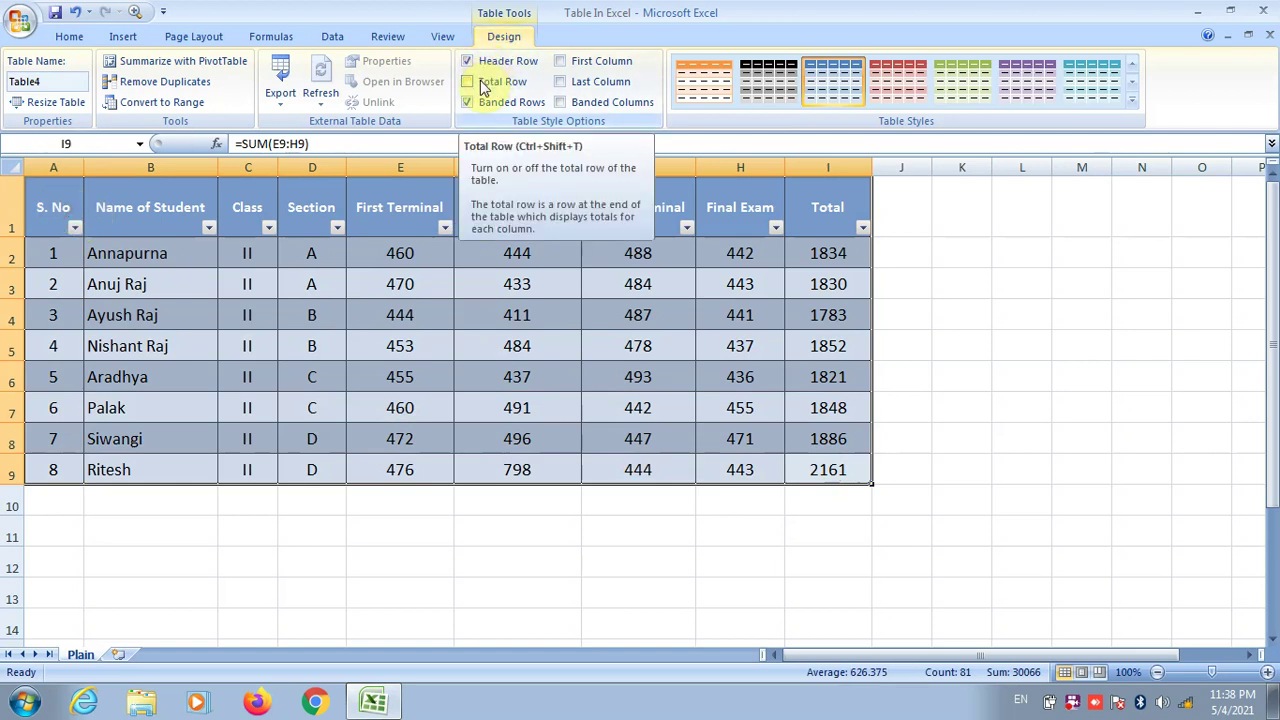
pyautogui.click(484, 84)
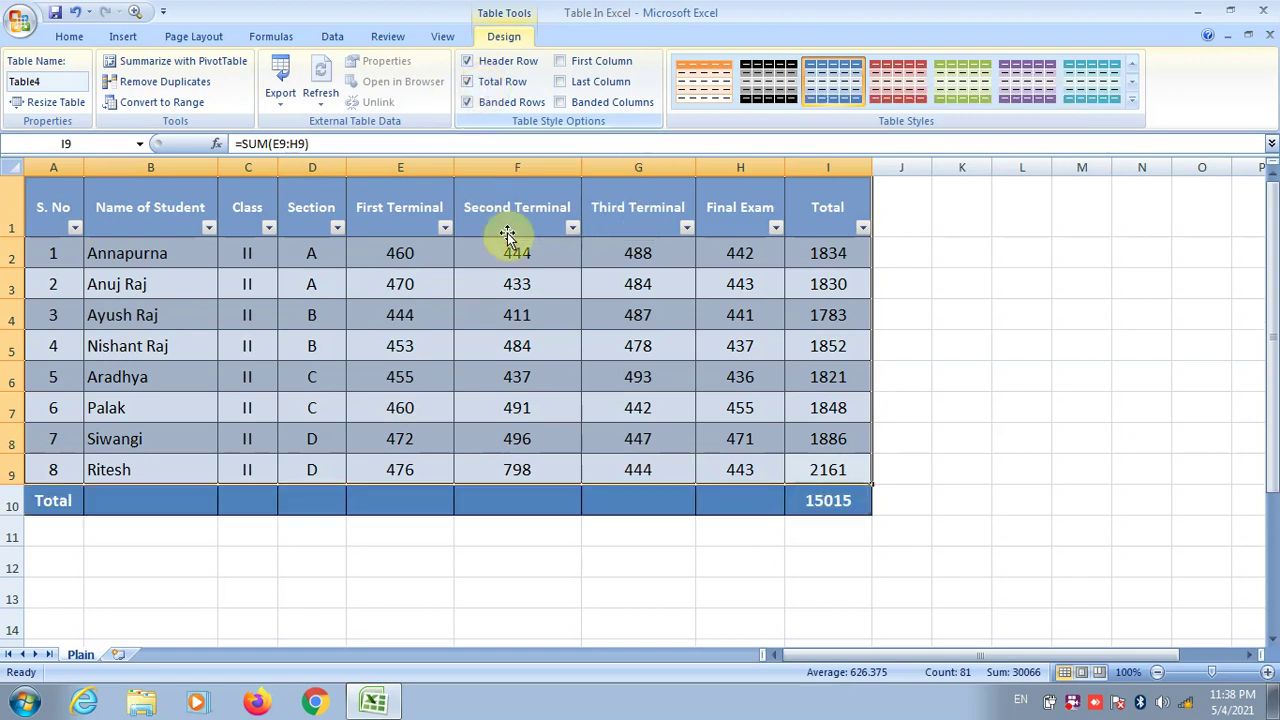
pyautogui.click(820, 496)
pyautogui.moveTo(871, 514); pyautogui.dragTo(388, 521)
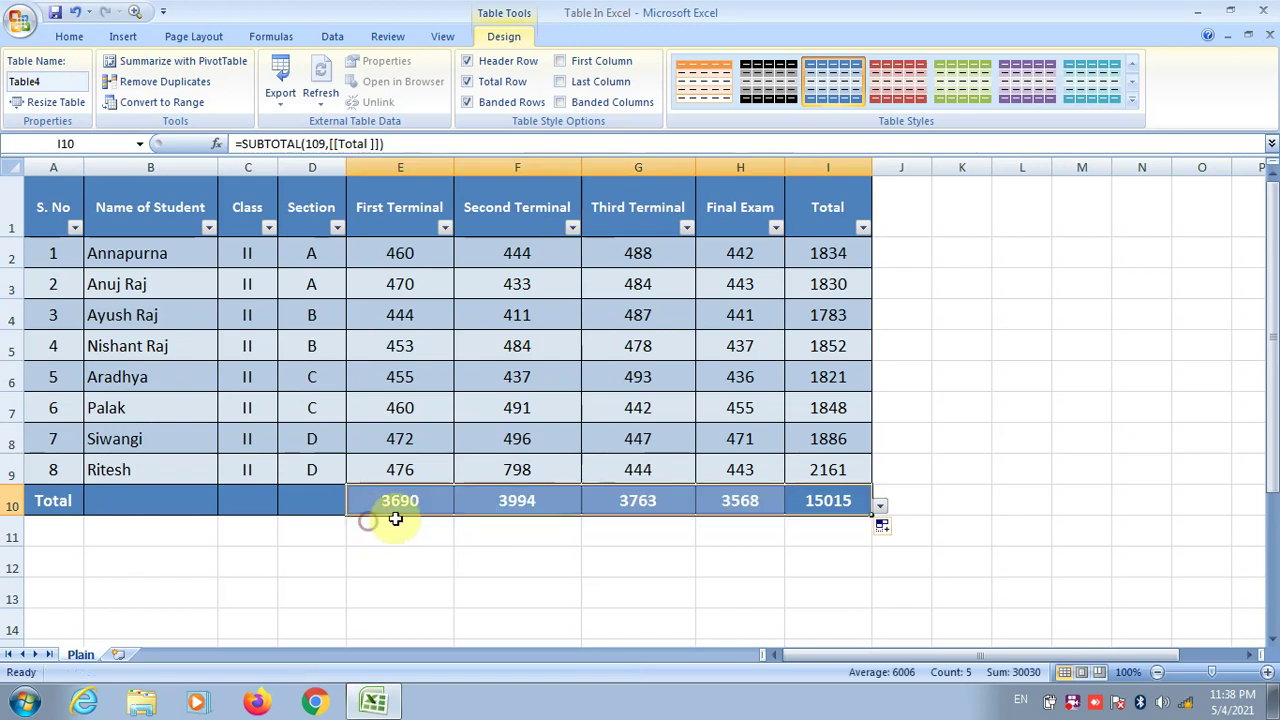
# Insert a new record row above the total row by moving past the last cell of row 9, ending in the student name cell
pyautogui.click(468, 465)
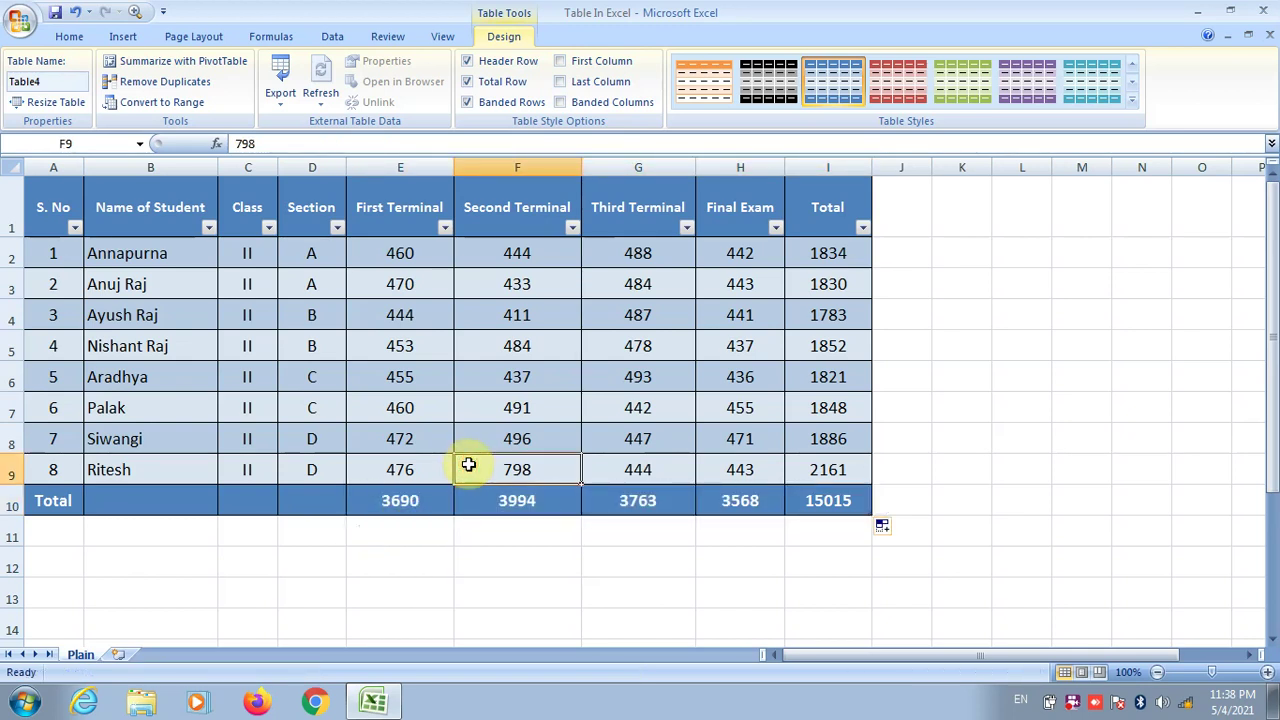
pyautogui.press('Tab')
pyautogui.press('Tab')
pyautogui.press('Tab')
pyautogui.press('Tab')
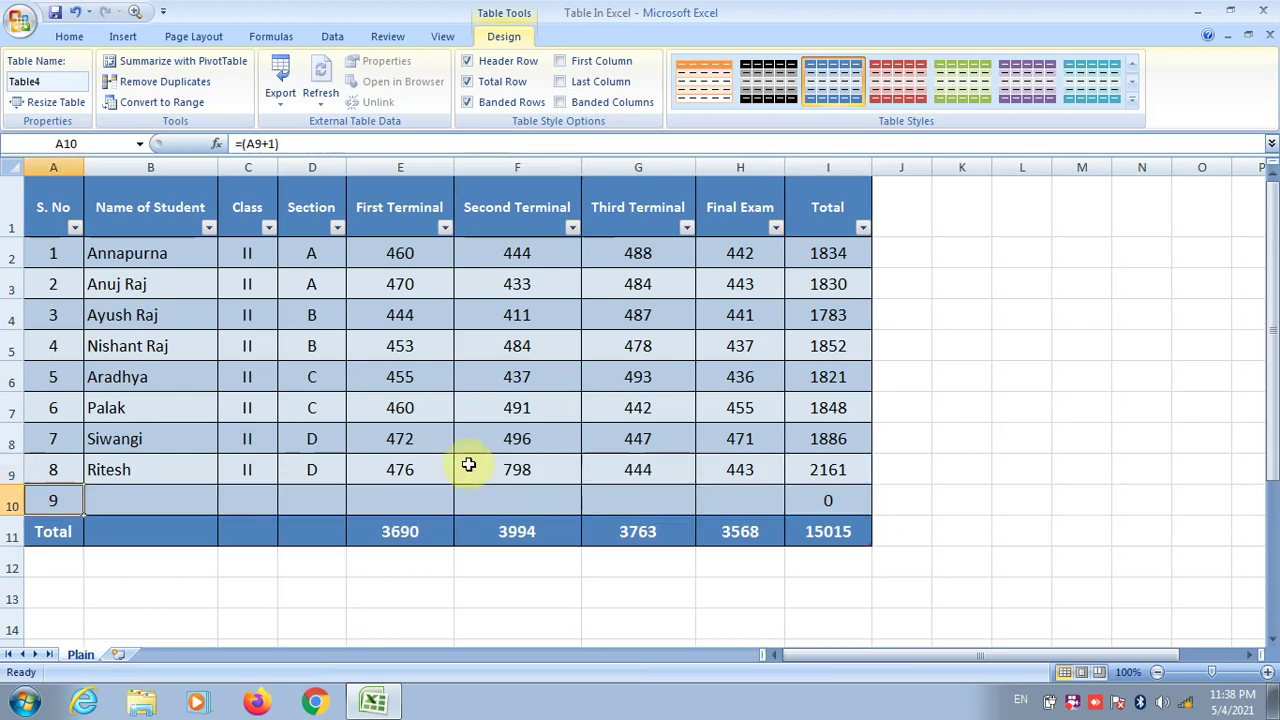
pyautogui.press('Tab')
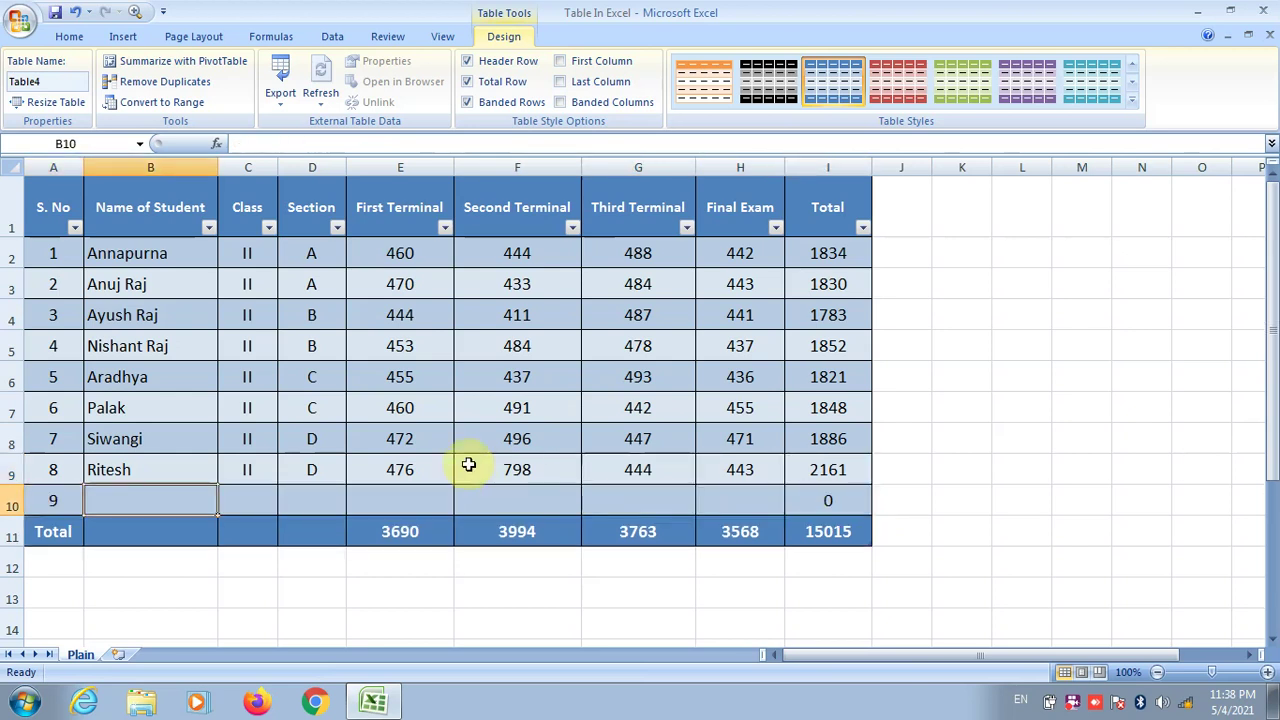
# Enter the student's name, class II and section C in row 10
pyautogui.write('Anuj')
pyautogui.press('Tab')
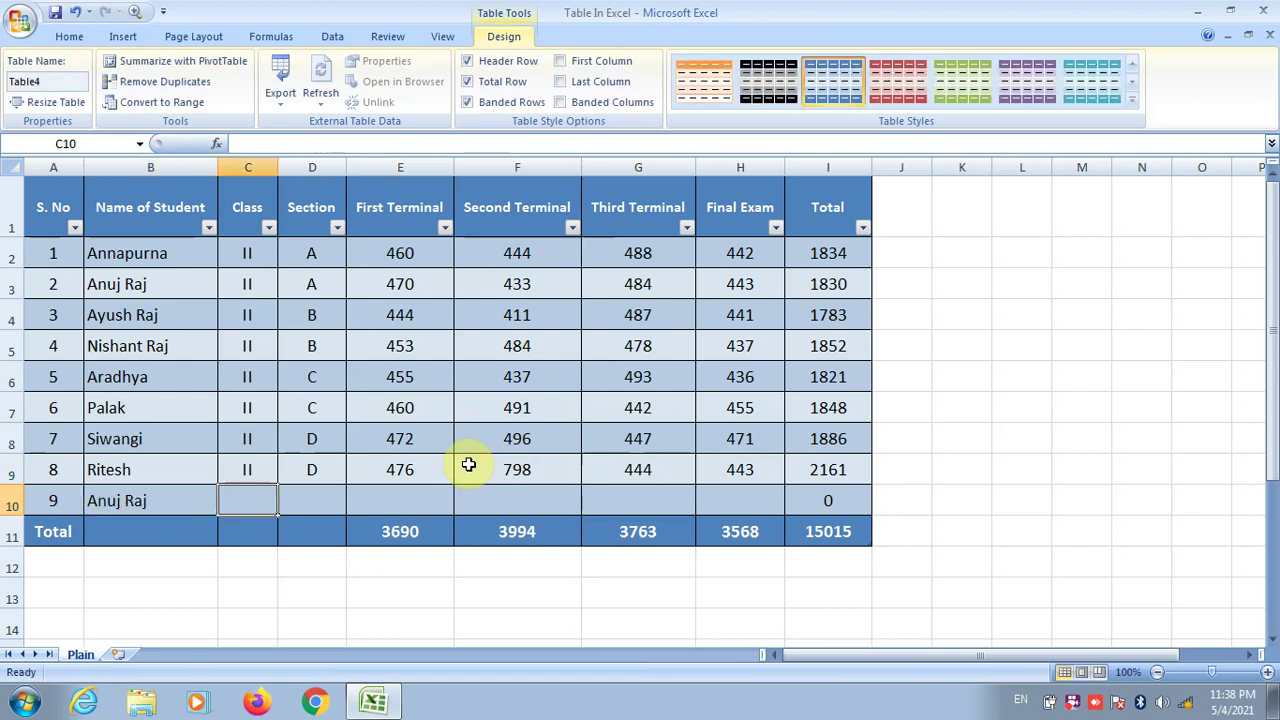
pyautogui.write('II')
pyautogui.press('Tab')
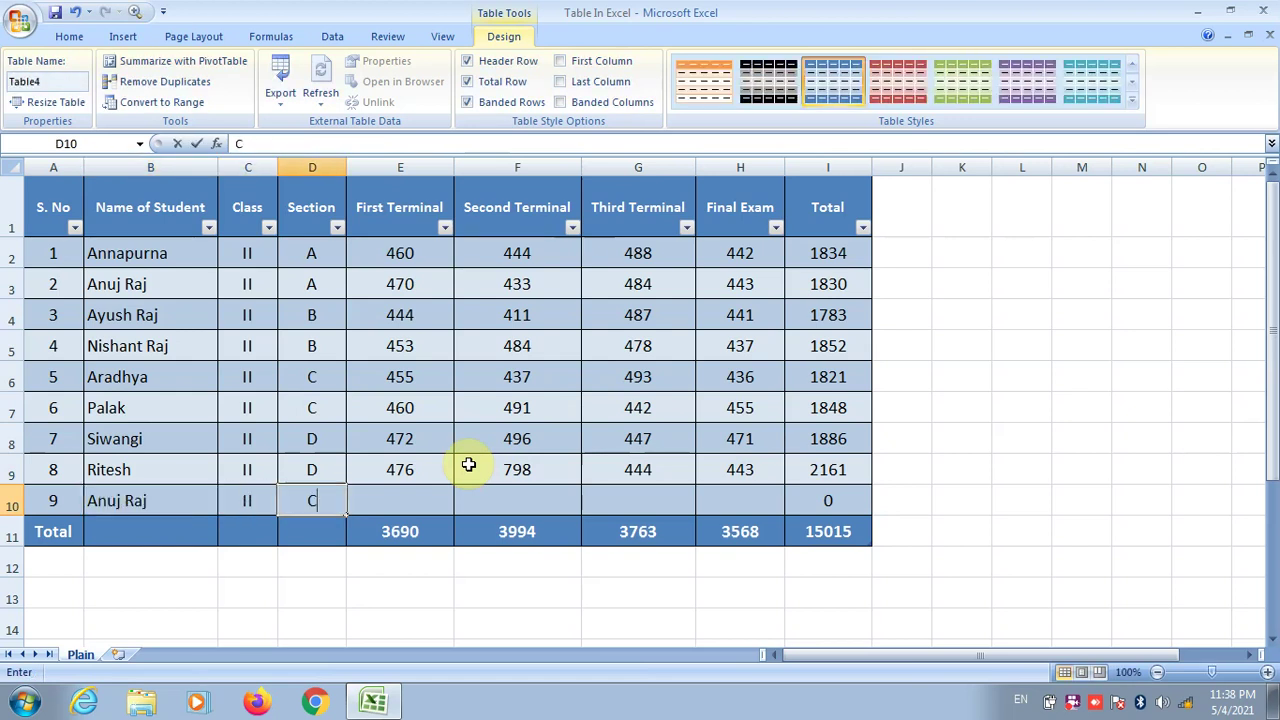
pyautogui.write('C')
pyautogui.press('Tab')
# Enter the row 10 student's marks: First Terminal 400, Second Terminal 300, Third Terminal 300 and Final Exam 4000
pyautogui.write('400')
pyautogui.press('Tab')
pyautogui.write('300')
pyautogui.press('Tab')
pyautogui.write('30')
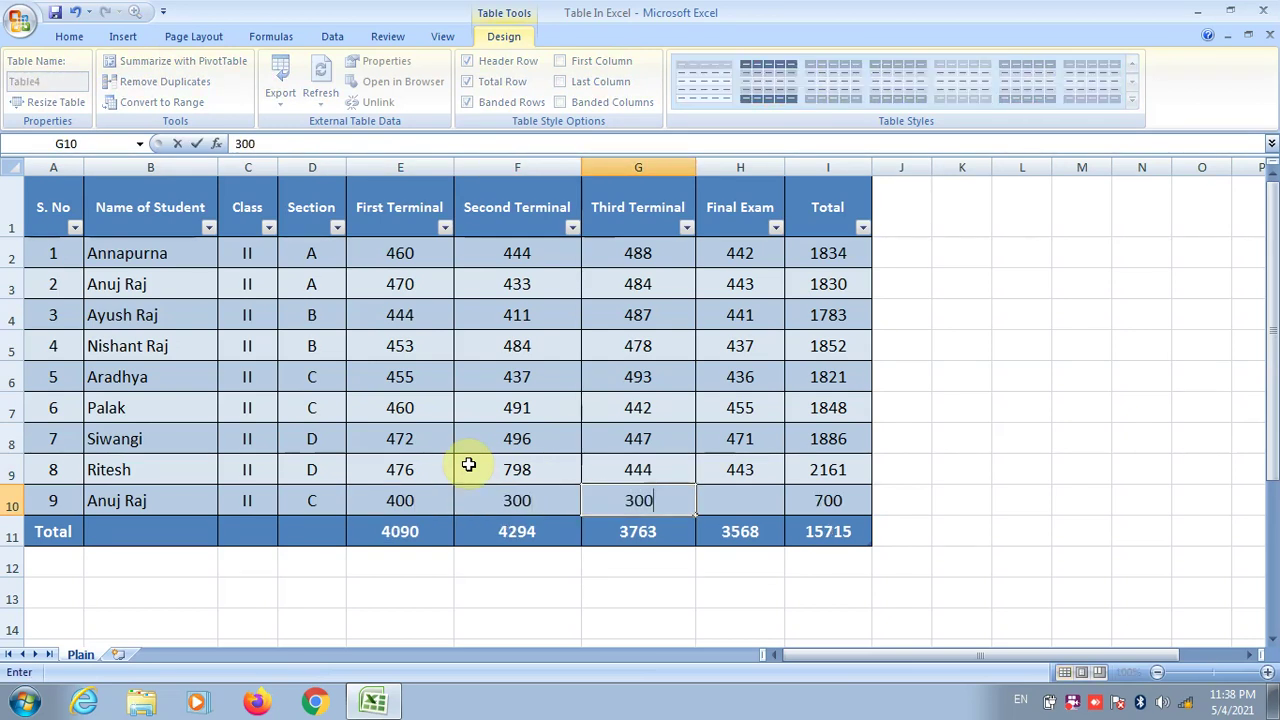
pyautogui.write('0')
pyautogui.press('Tab')
pyautogui.write('4000')
pyautogui.press('Tab')
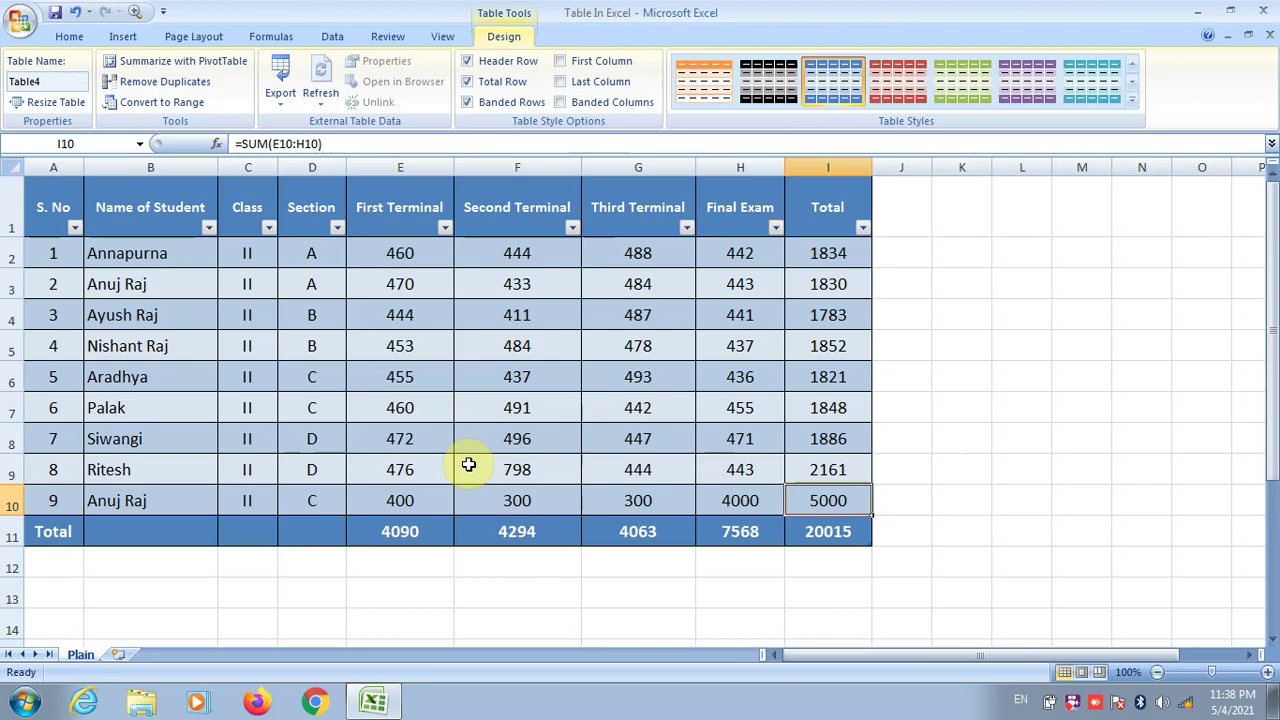
# Select the whole table and try switching its Header Row, First Column and Last Column style options, restoring each one
pyautogui.moveTo(828, 531); pyautogui.dragTo(57, 200)
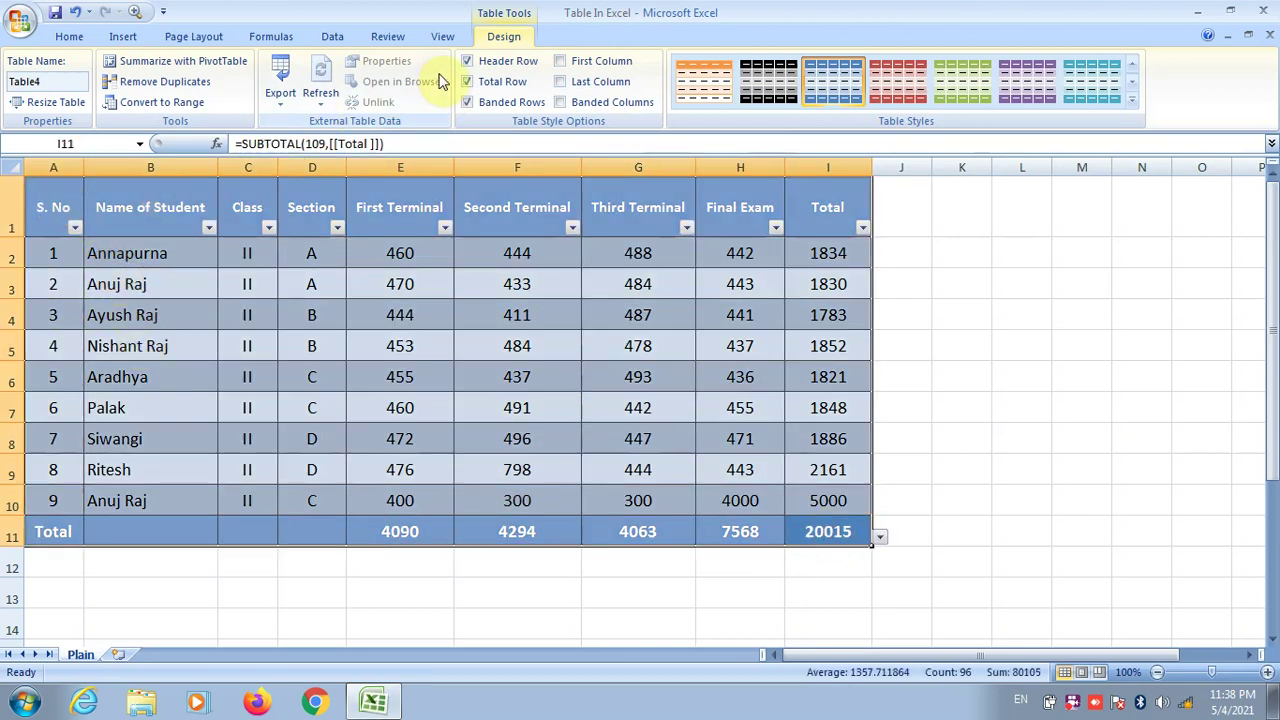
pyautogui.click(465, 62)
pyautogui.click(465, 62)
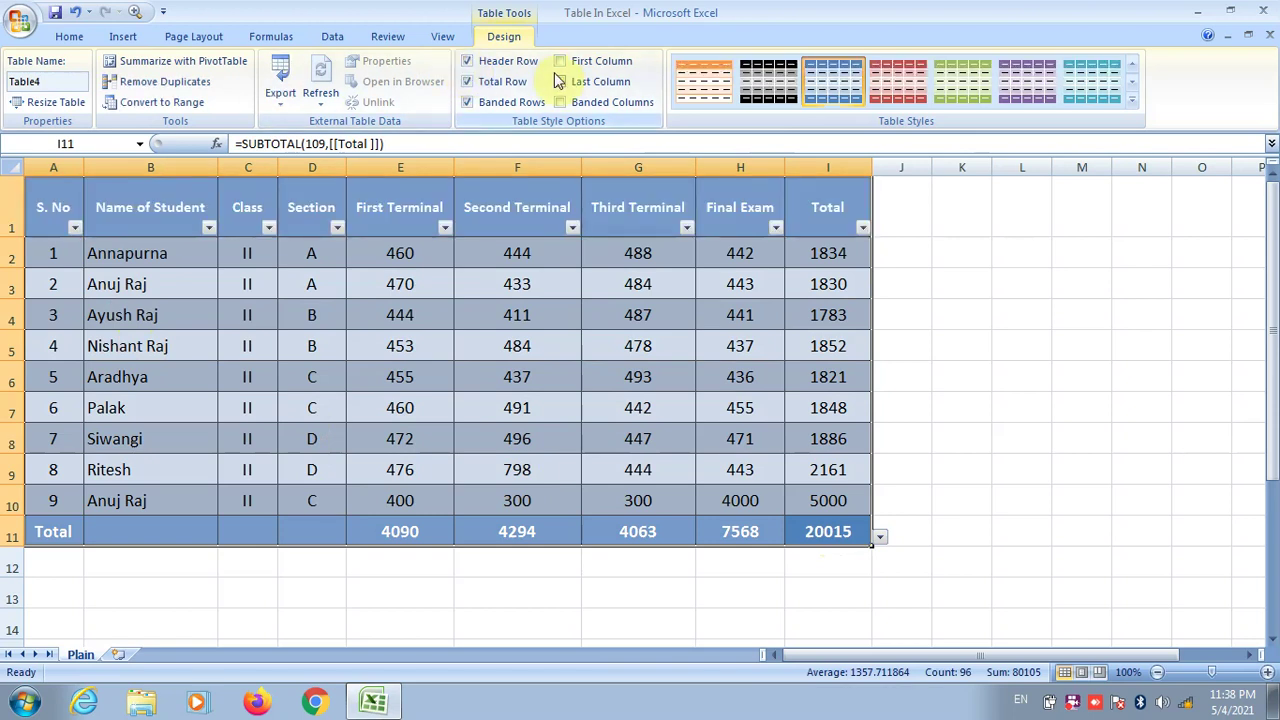
pyautogui.click(561, 62)
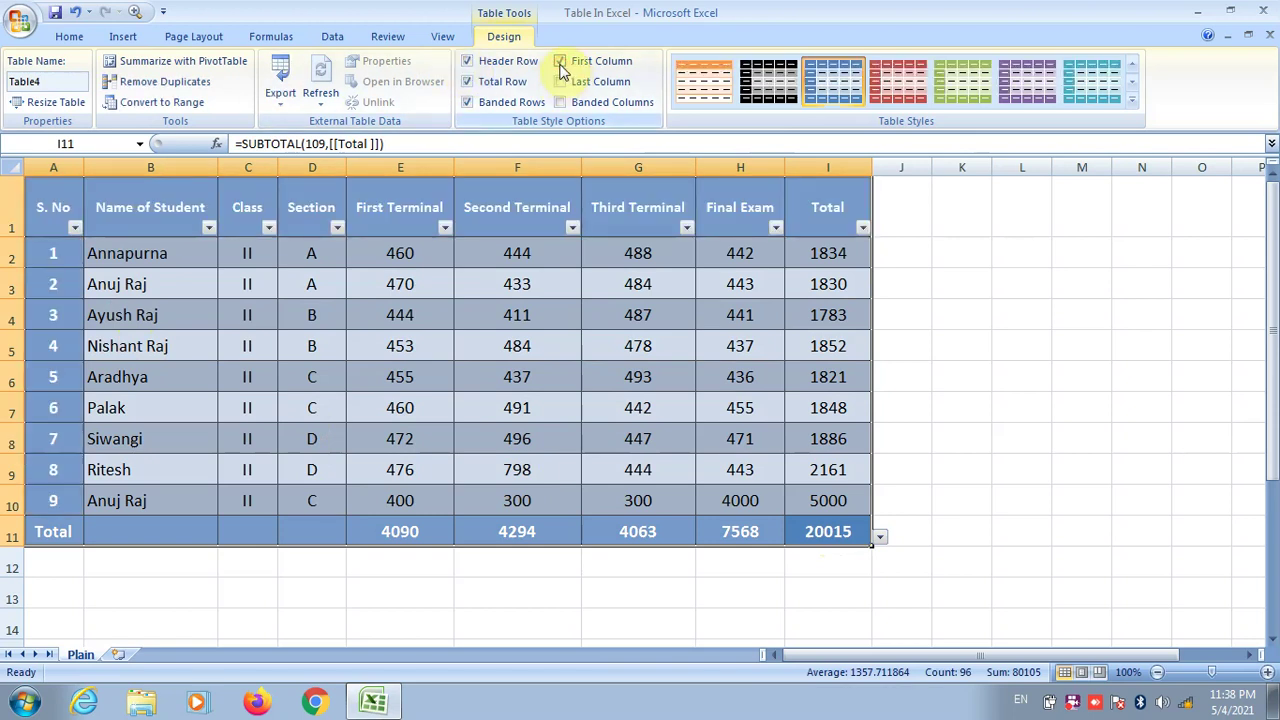
pyautogui.click(561, 62)
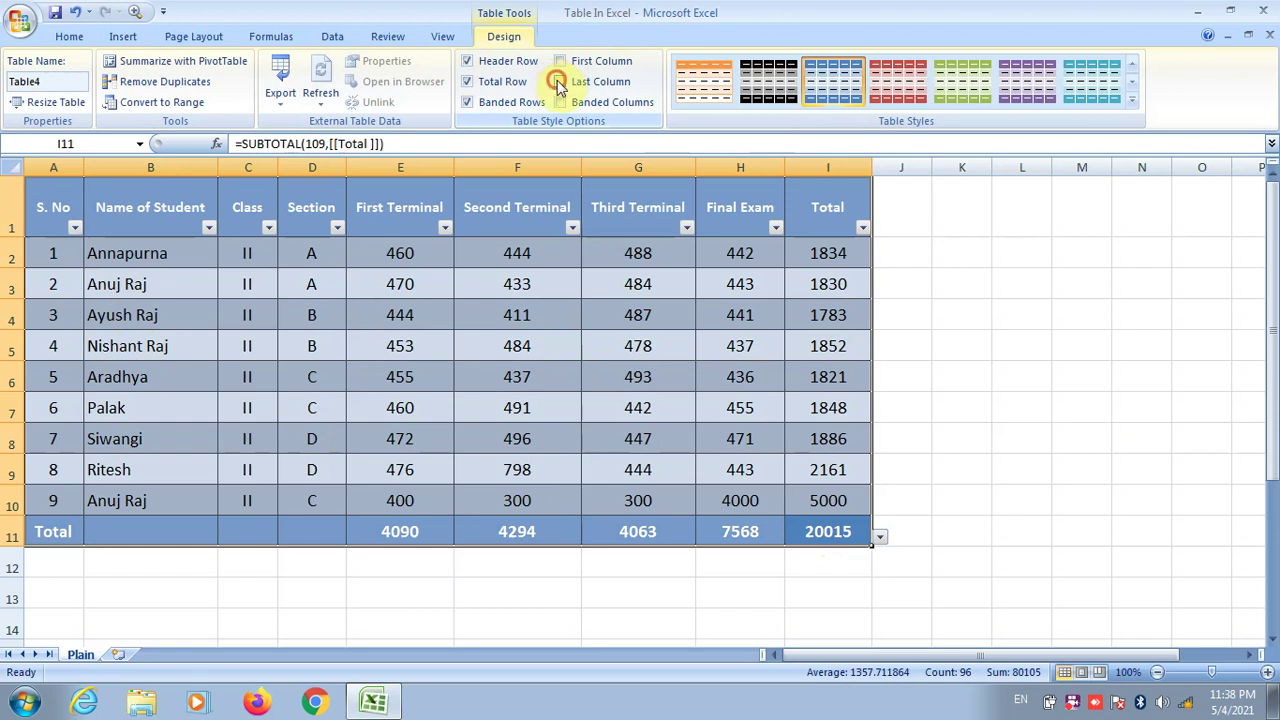
pyautogui.click(560, 82)
pyautogui.click(560, 84)
# Try banded columns and banded rows on the table, leaving both kinds of banding turned off
pyautogui.click(495, 105)
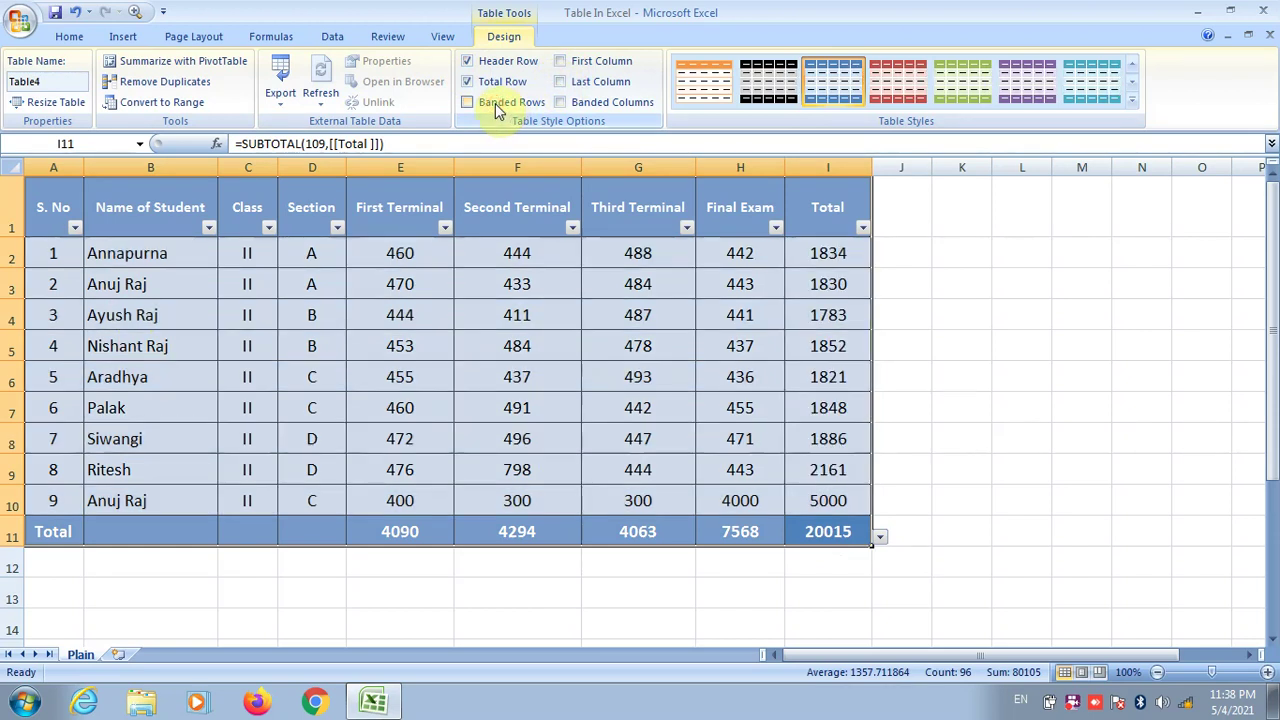
pyautogui.click(563, 104)
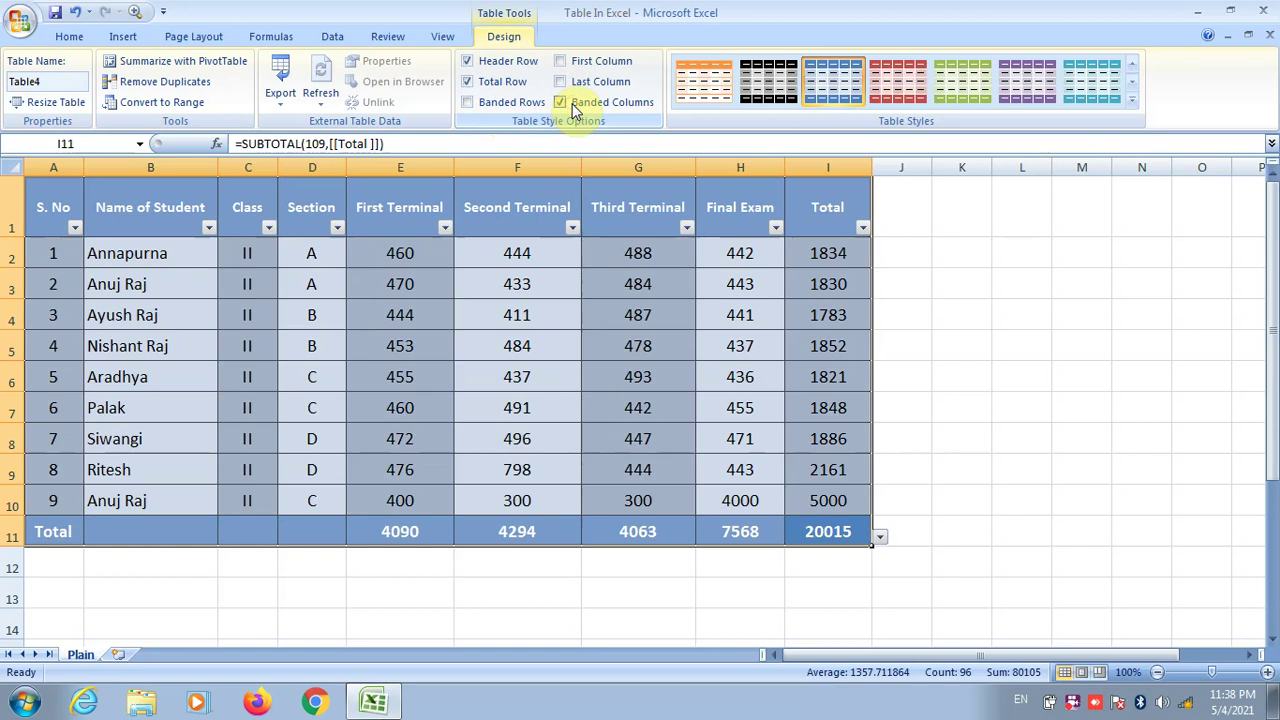
pyautogui.click(493, 105)
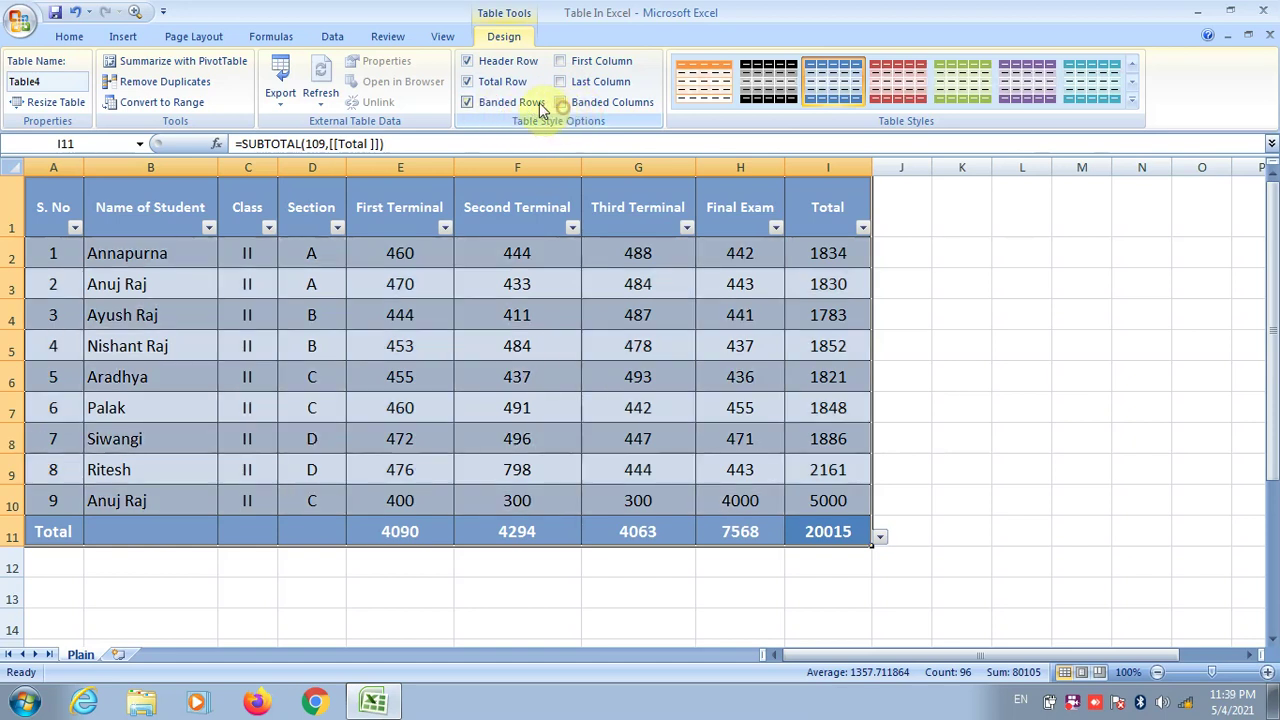
pyautogui.click(497, 108)
pyautogui.click(1131, 86)
pyautogui.click(1131, 88)
pyautogui.click(1131, 88)
pyautogui.click(1131, 88)
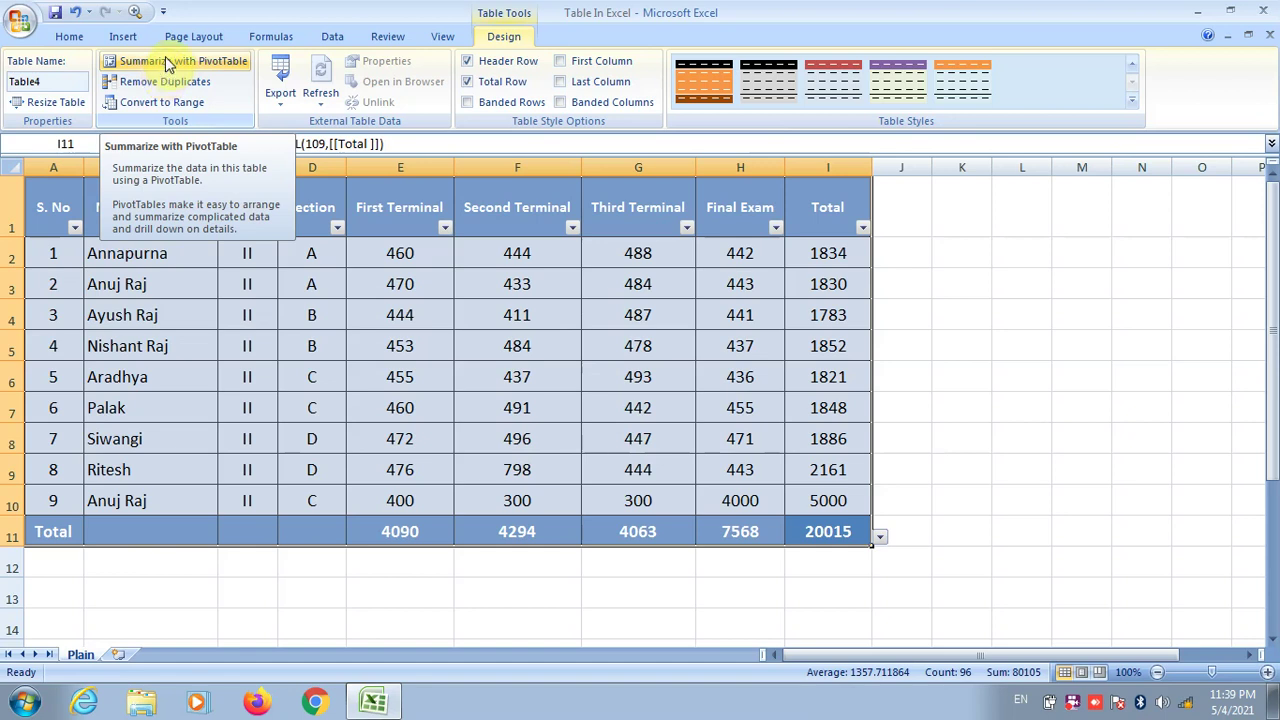
# Create a PivotTable from Table4 in the existing worksheet at location Plain!$L$2:$P$8
pyautogui.click(168, 62)
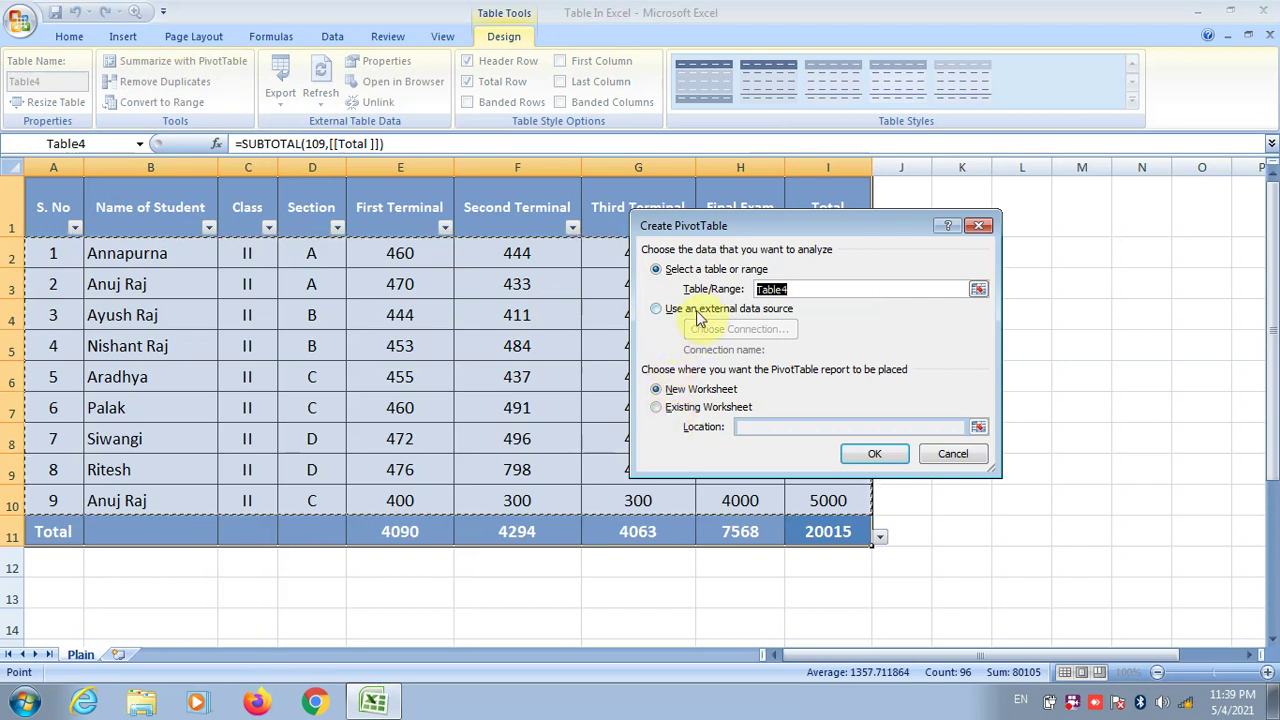
pyautogui.click(666, 406)
pyautogui.moveTo(1022, 252); pyautogui.dragTo(1193, 432)
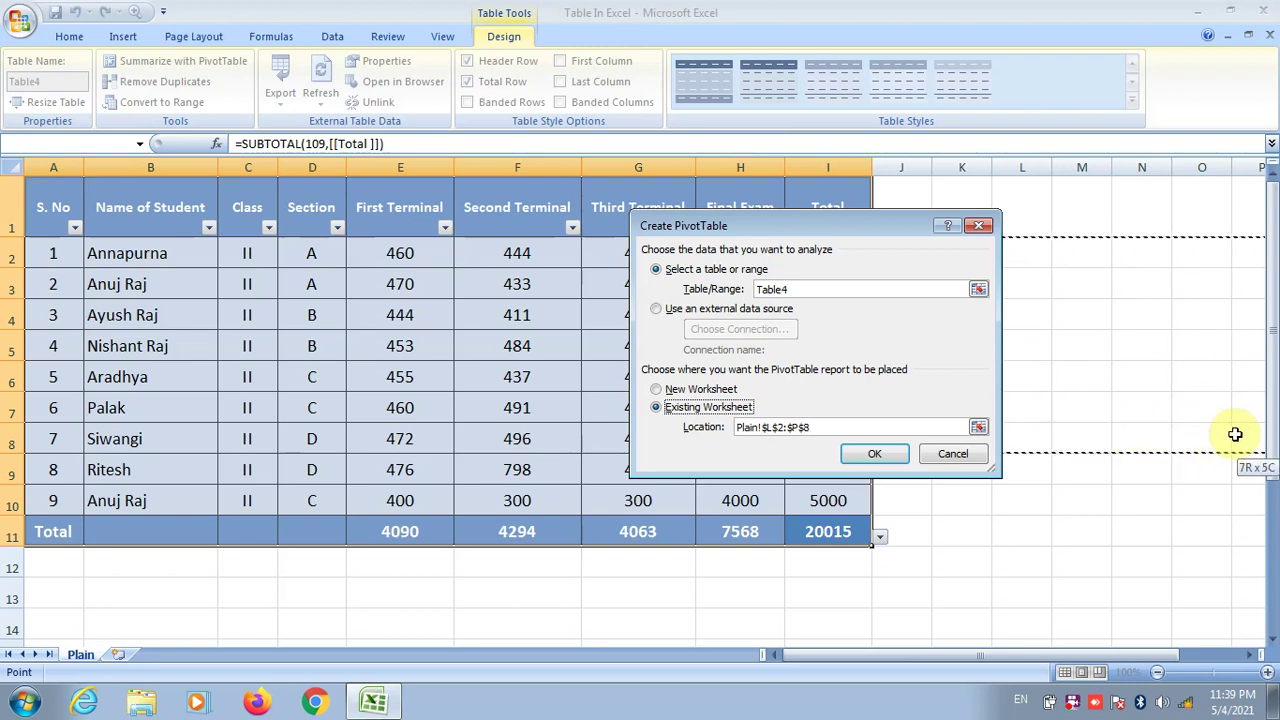
pyautogui.click(866, 455)
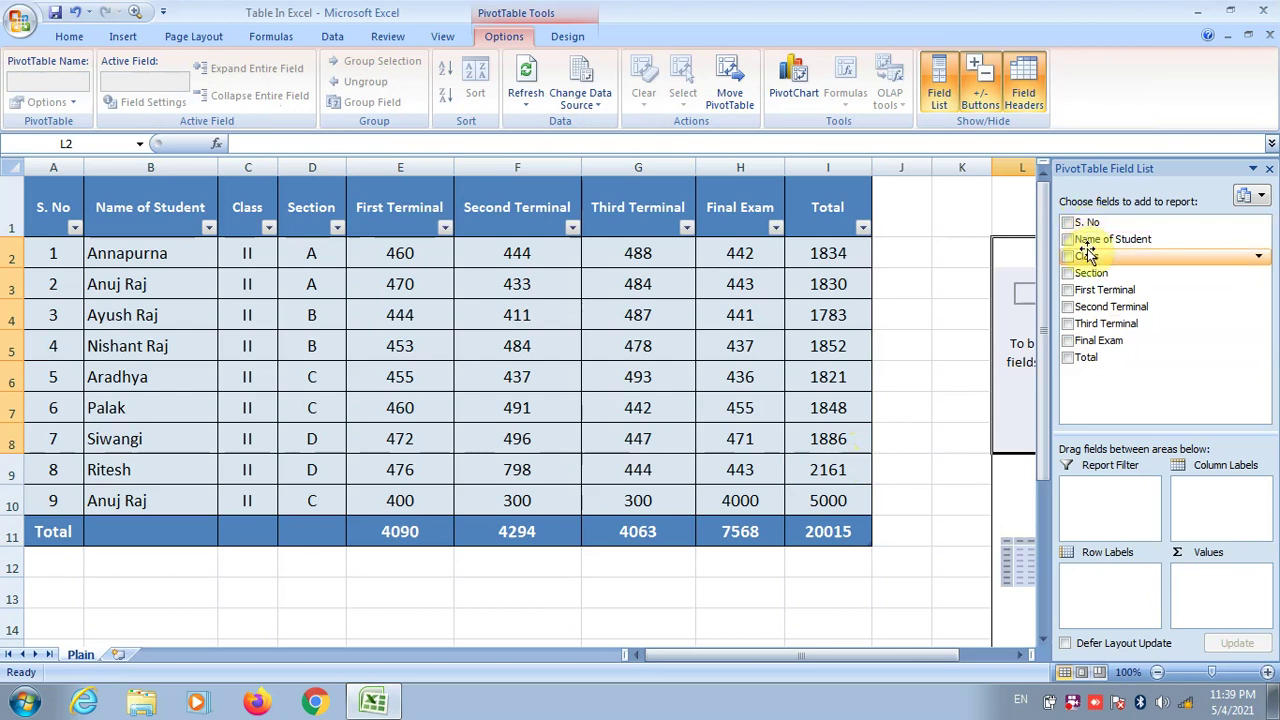
# Set Section as the PivotTable's row labels and sum Final Exam as its values
pyautogui.moveTo(1092, 270); pyautogui.dragTo(1095, 575)
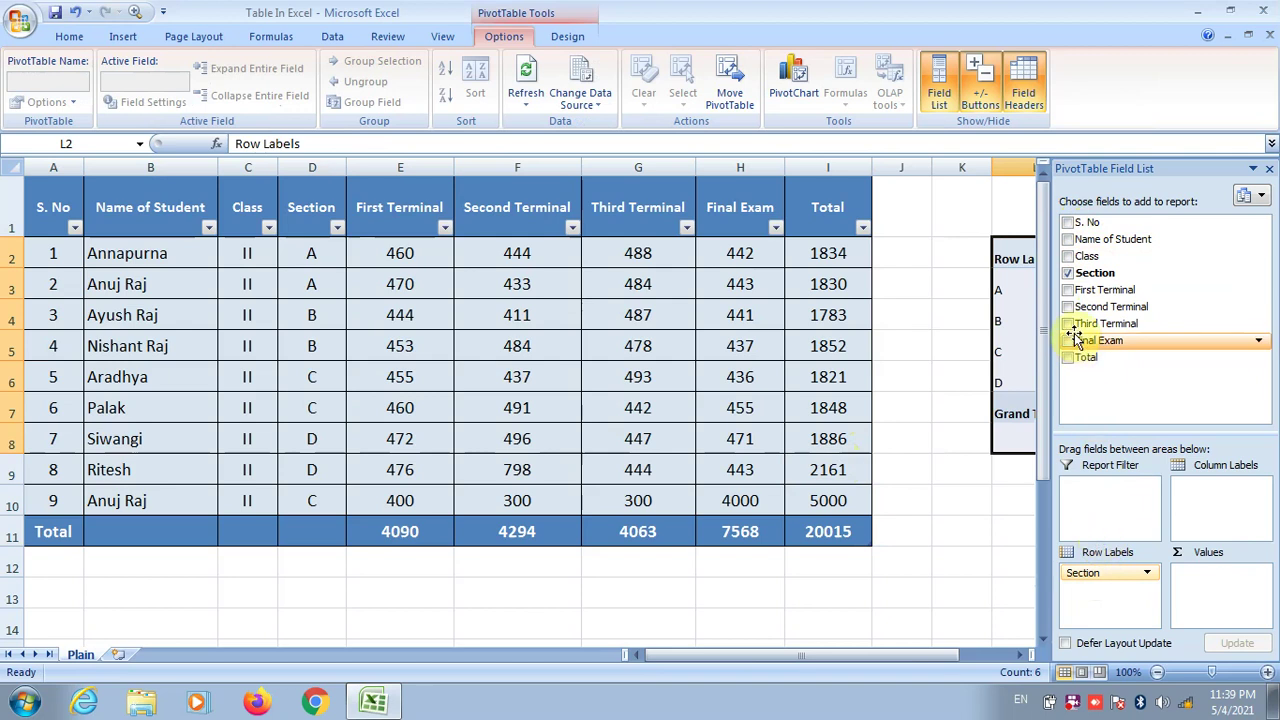
pyautogui.moveTo(1083, 340); pyautogui.dragTo(1212, 585)
pyautogui.click(950, 312)
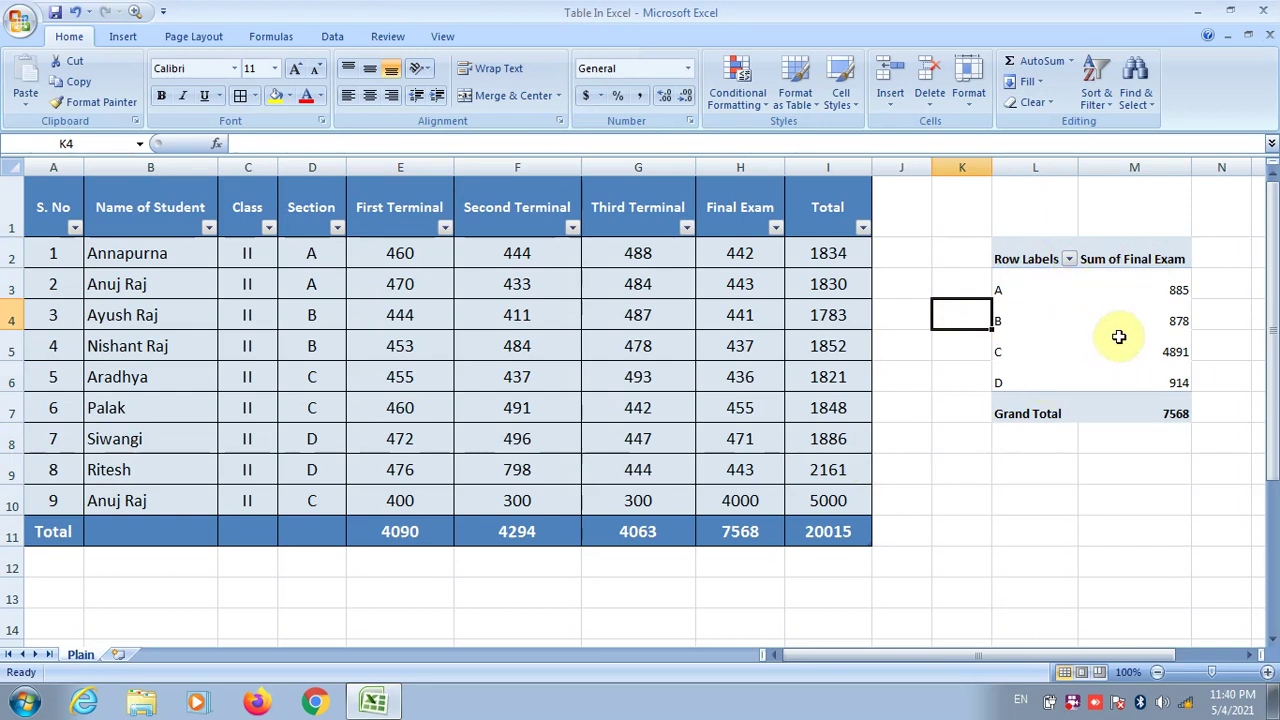
pyautogui.click(686, 488)
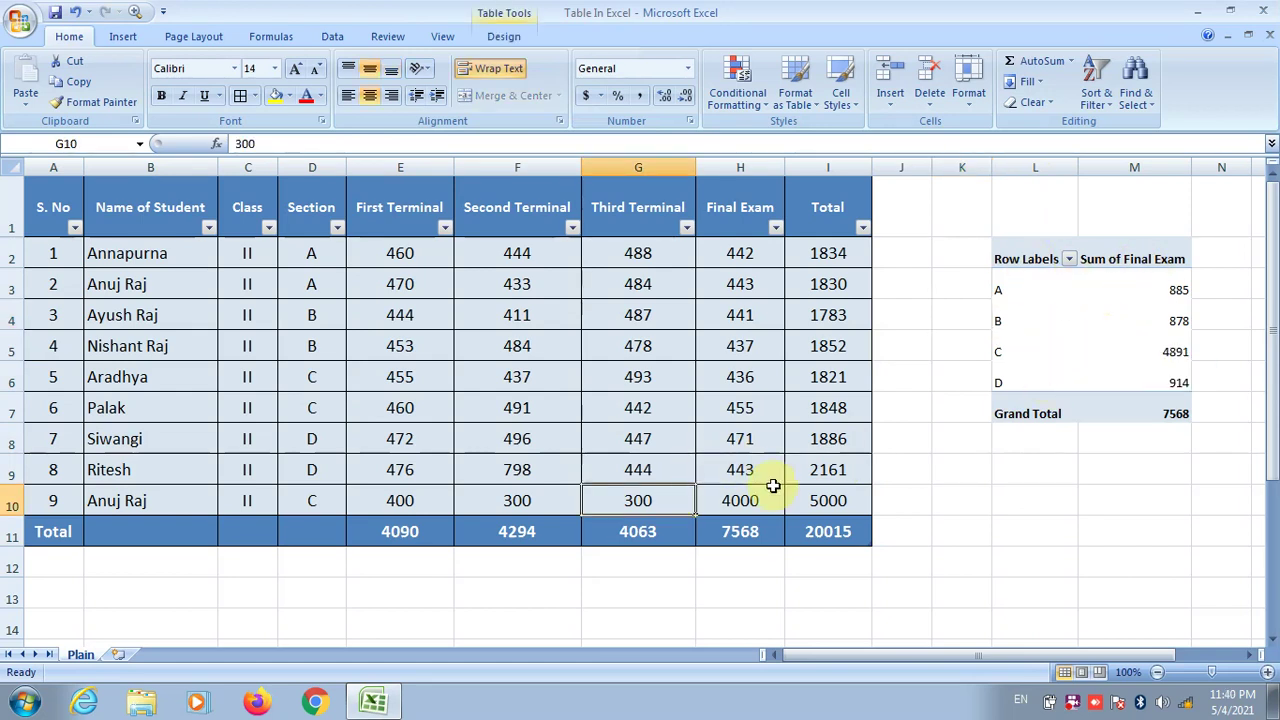
pyautogui.click(814, 500)
pyautogui.moveTo(829, 491); pyautogui.dragTo(125, 345)
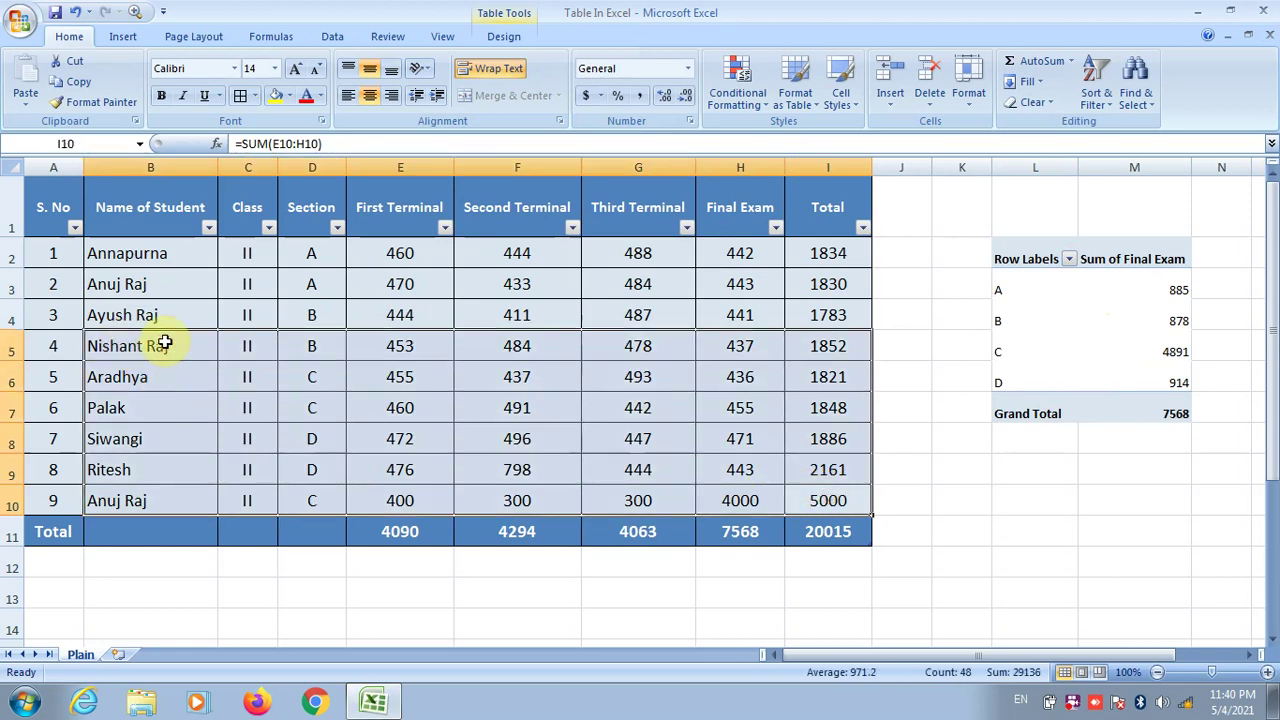
pyautogui.click(926, 378)
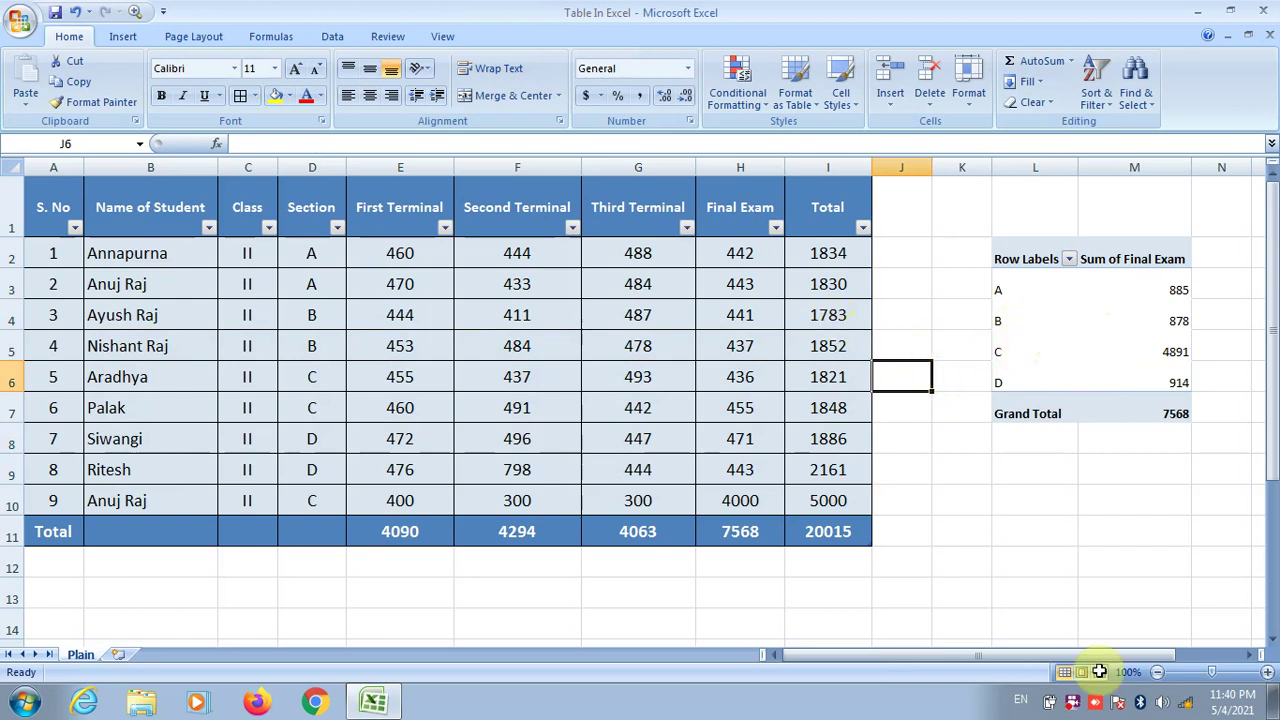
# Add First Terminal, Second Terminal and Third Terminal above Final Exam in the PivotTable's values and review the report
pyautogui.click(1086, 405)
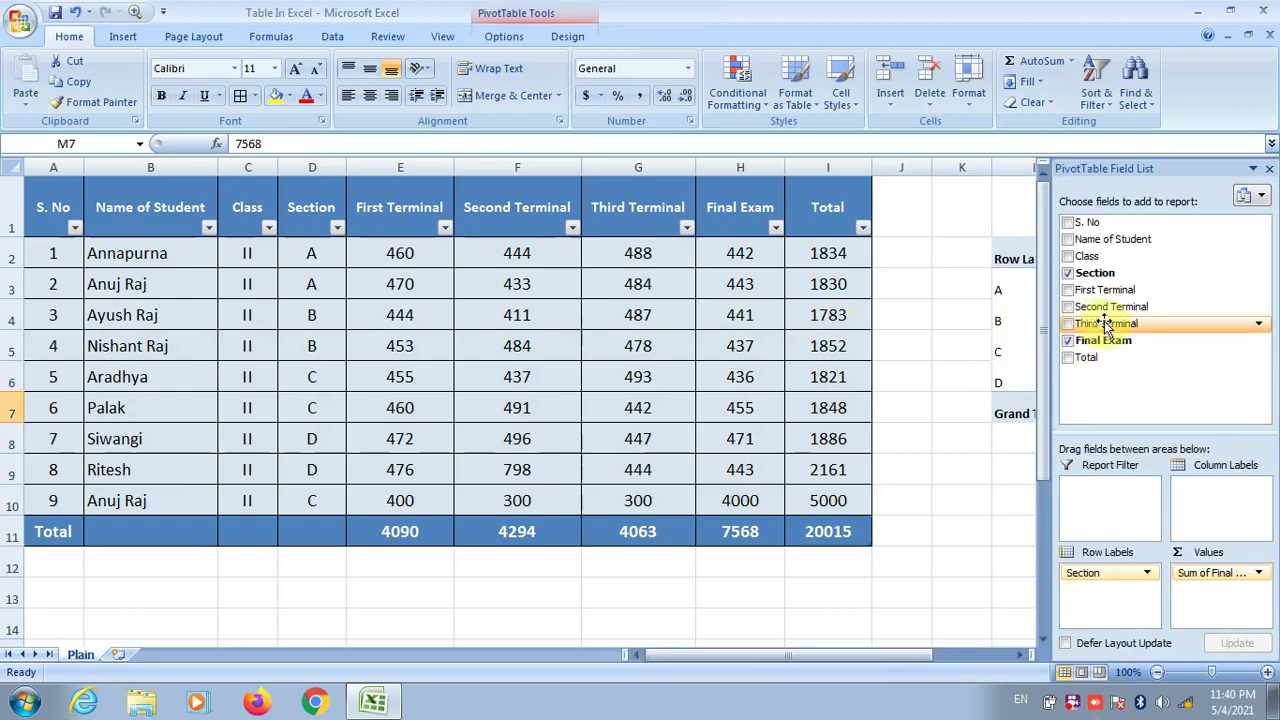
pyautogui.moveTo(1100, 289); pyautogui.dragTo(1203, 570)
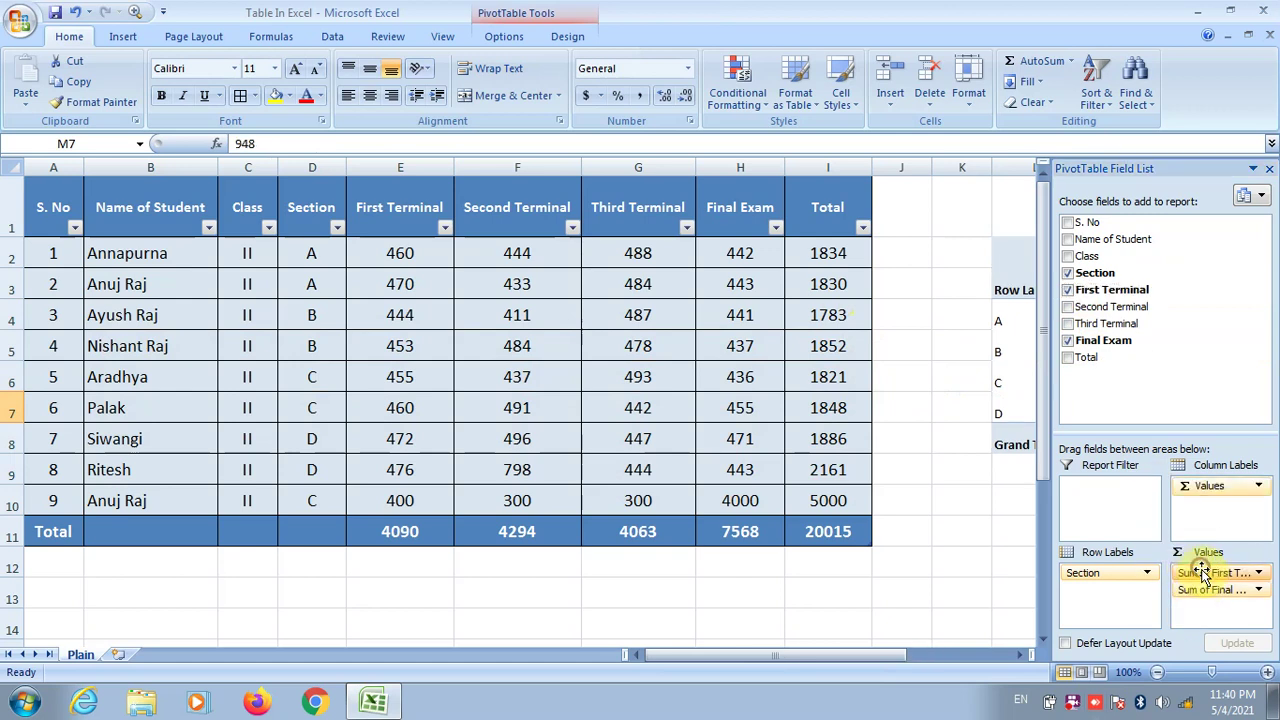
pyautogui.moveTo(1110, 307); pyautogui.dragTo(1235, 578)
pyautogui.moveTo(1092, 323); pyautogui.dragTo(1212, 605)
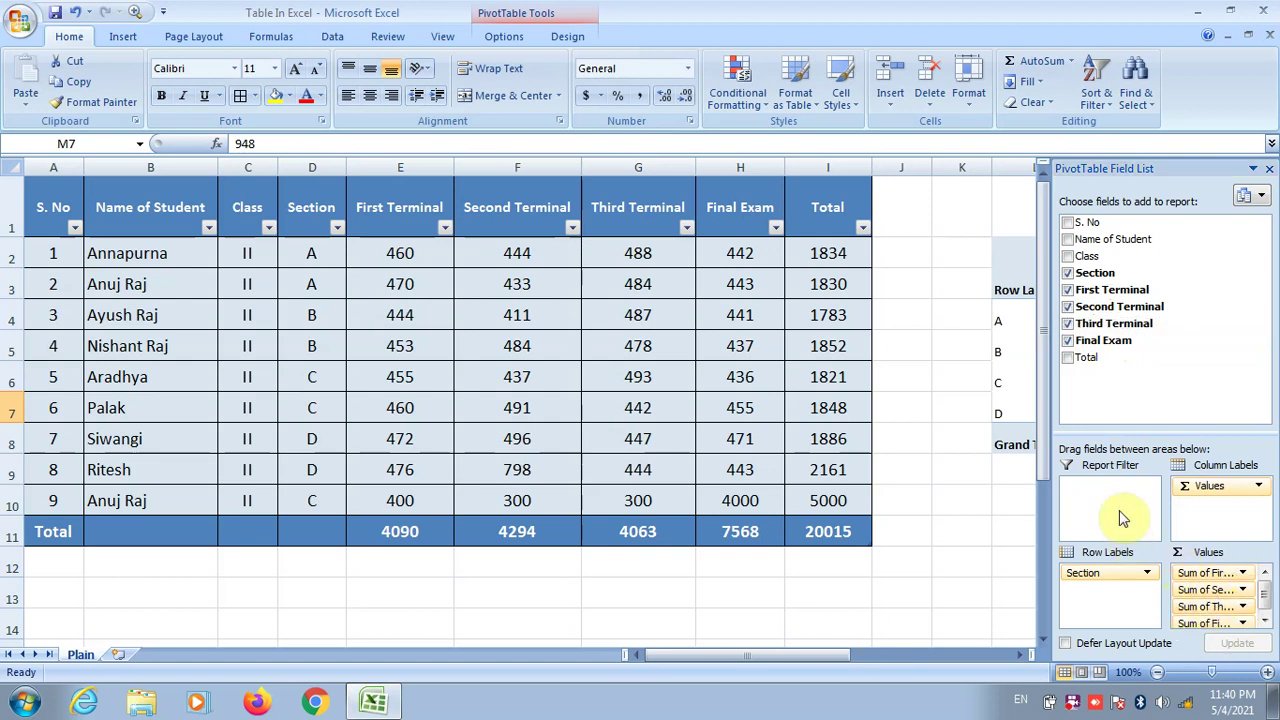
pyautogui.click(975, 215)
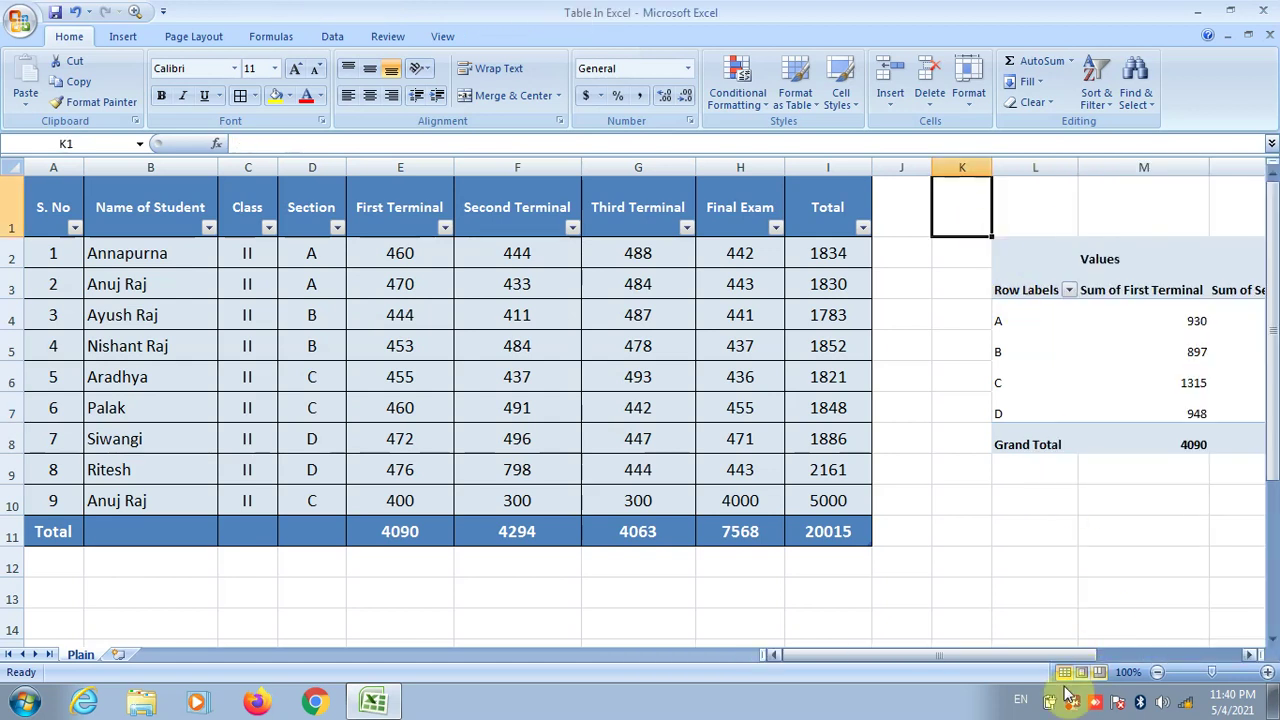
pyautogui.moveTo(1046, 654); pyautogui.dragTo(1172, 643)
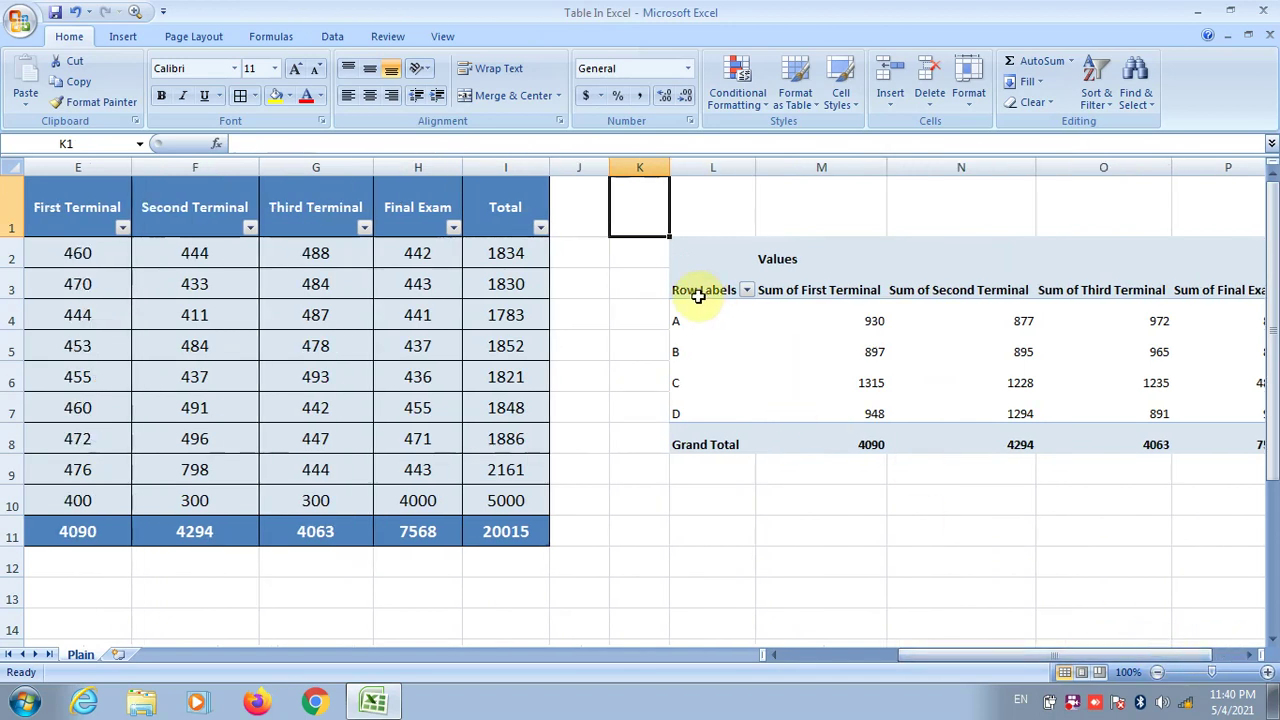
pyautogui.moveTo(925, 655); pyautogui.dragTo(743, 654)
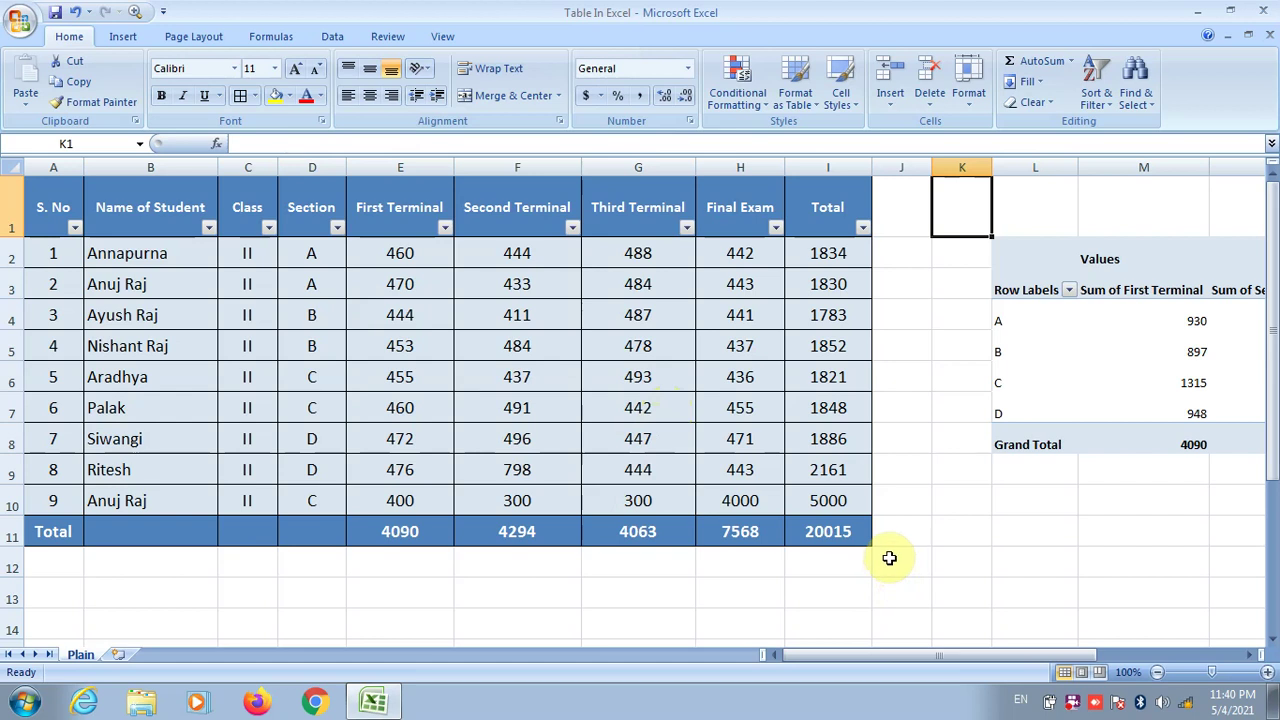
pyautogui.click(1072, 704)
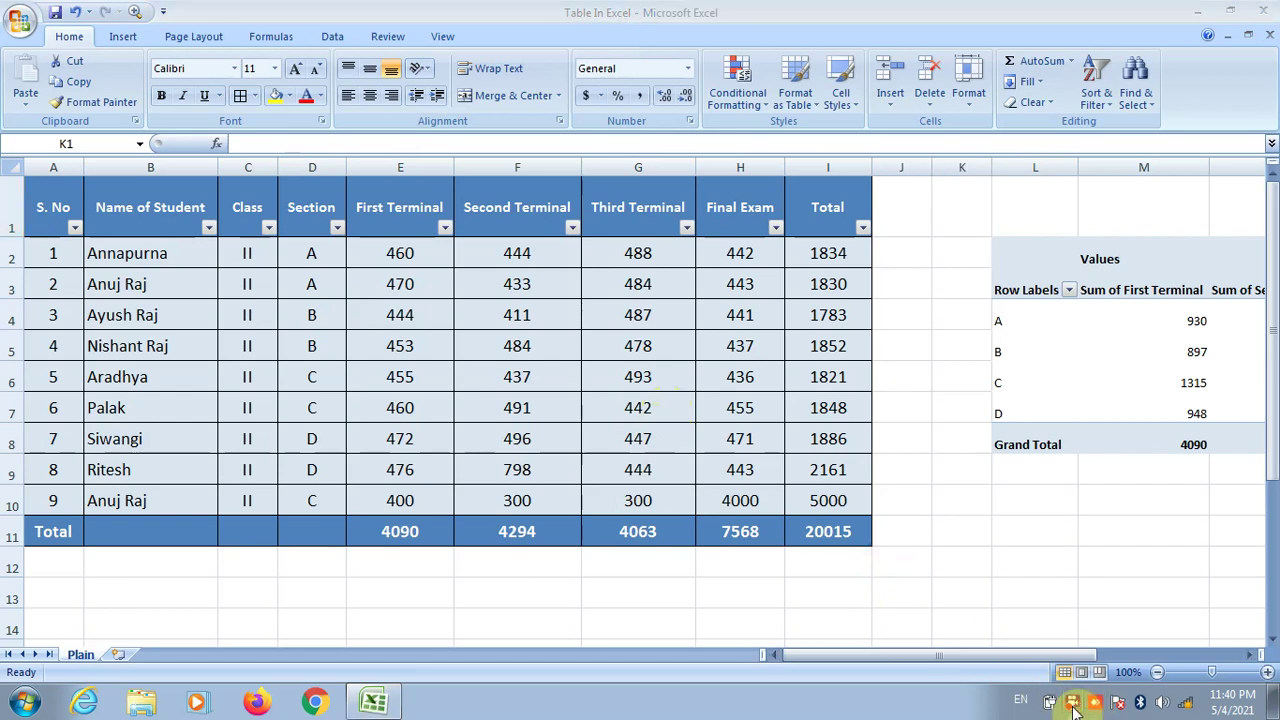
pyautogui.rightClick(1073, 705)
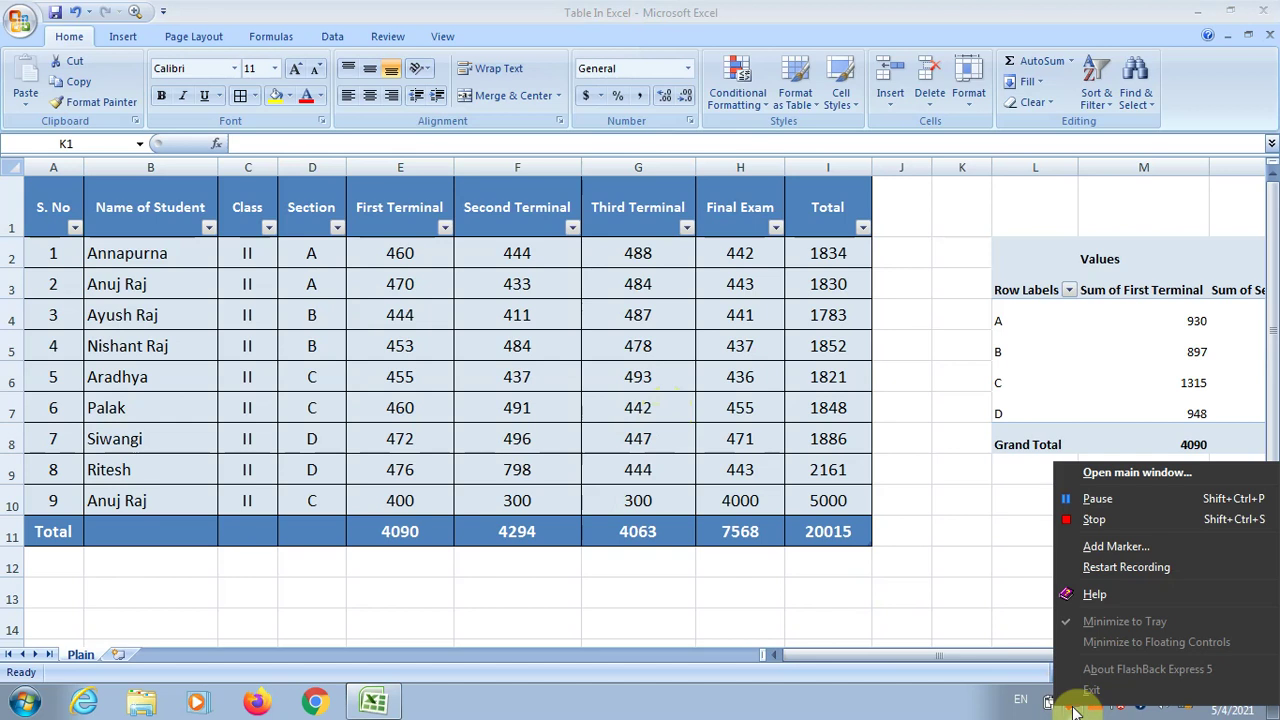
pyautogui.doubleClick(1074, 711)
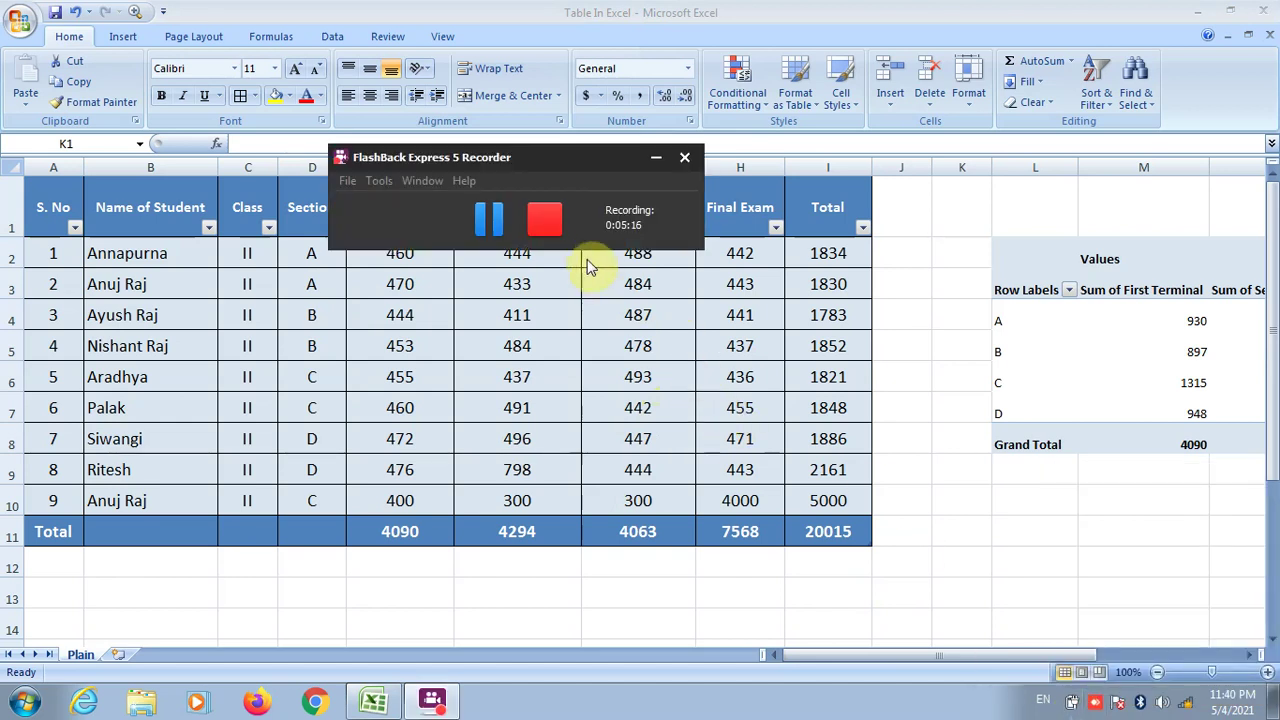